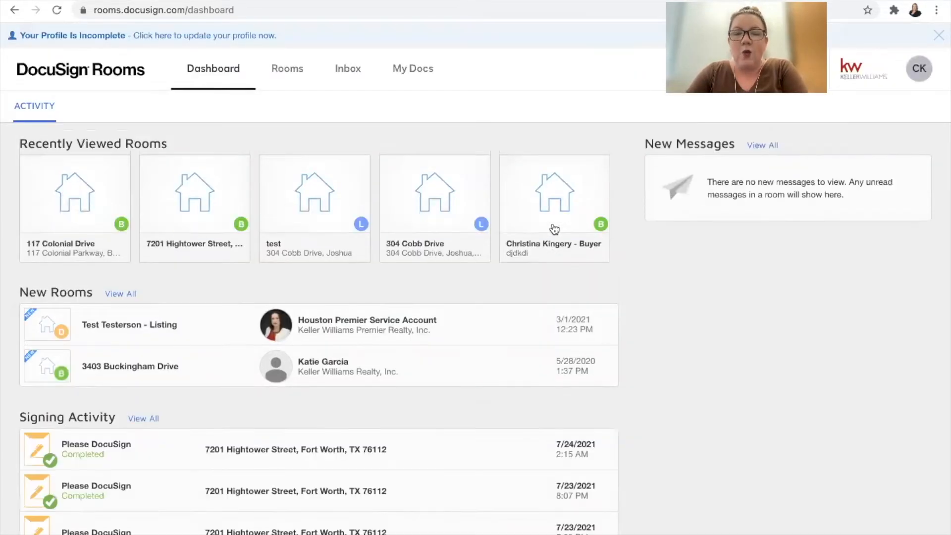
# Step: Start creating a new form template from the form templates in My Docs
pyautogui.click(412, 74)
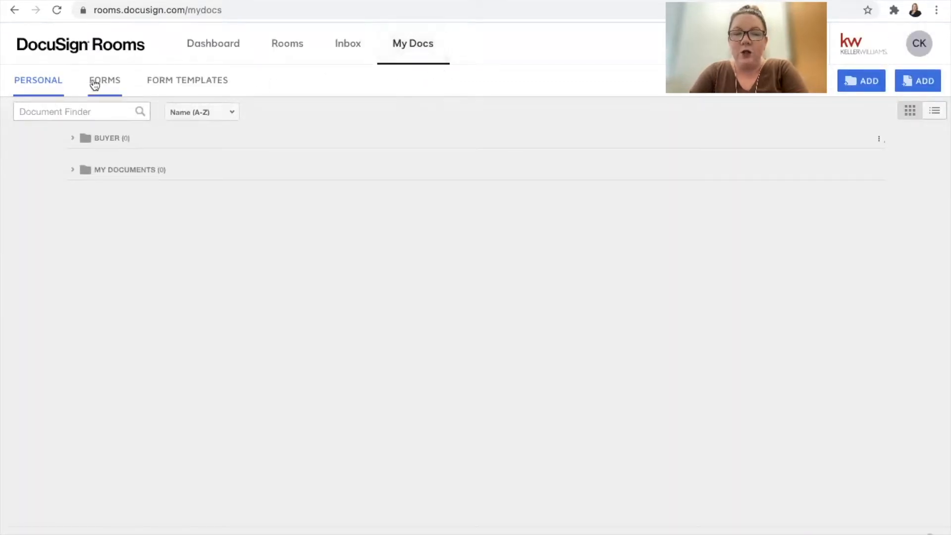
pyautogui.click(190, 84)
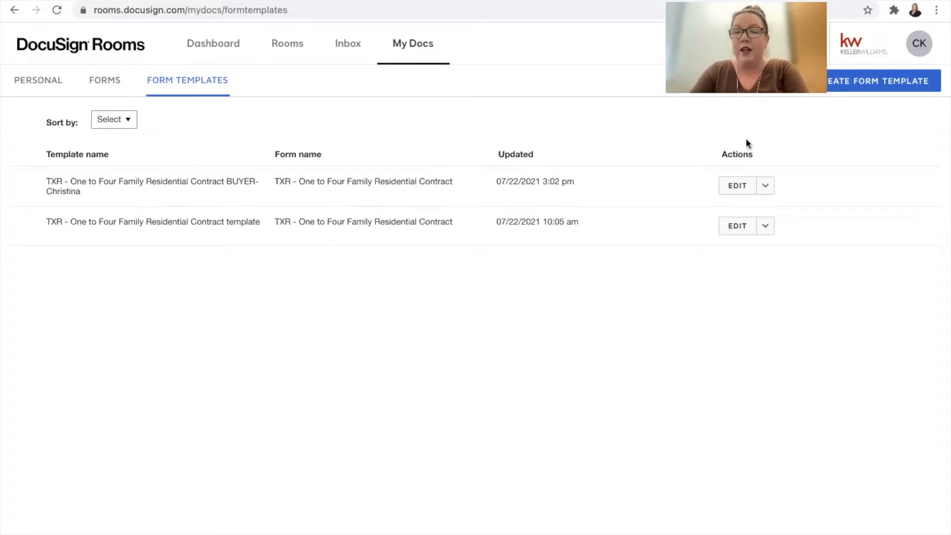
pyautogui.click(874, 89)
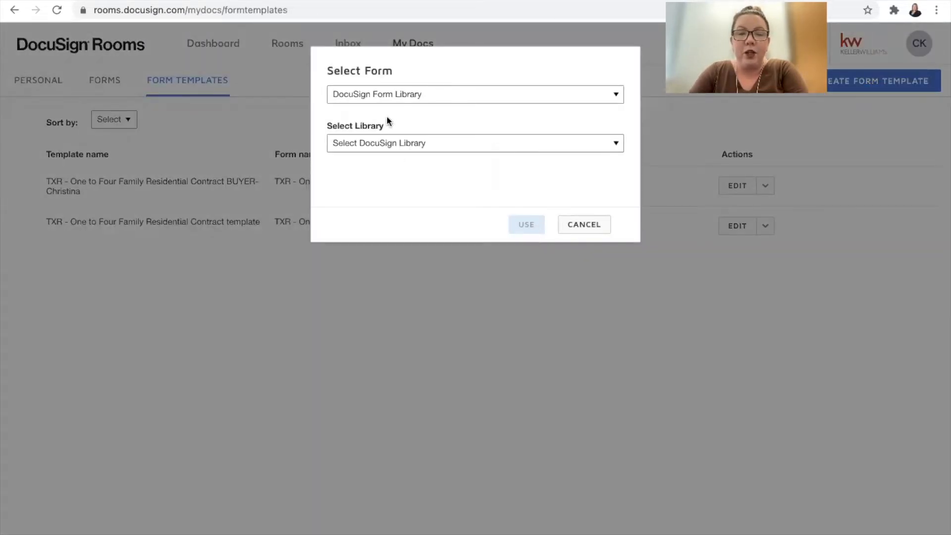
# Step: Search the TXR - Texas Association of Realtors library for "one" and use TXR - One to Four Family Residential Contract as the form
pyautogui.click(415, 143)
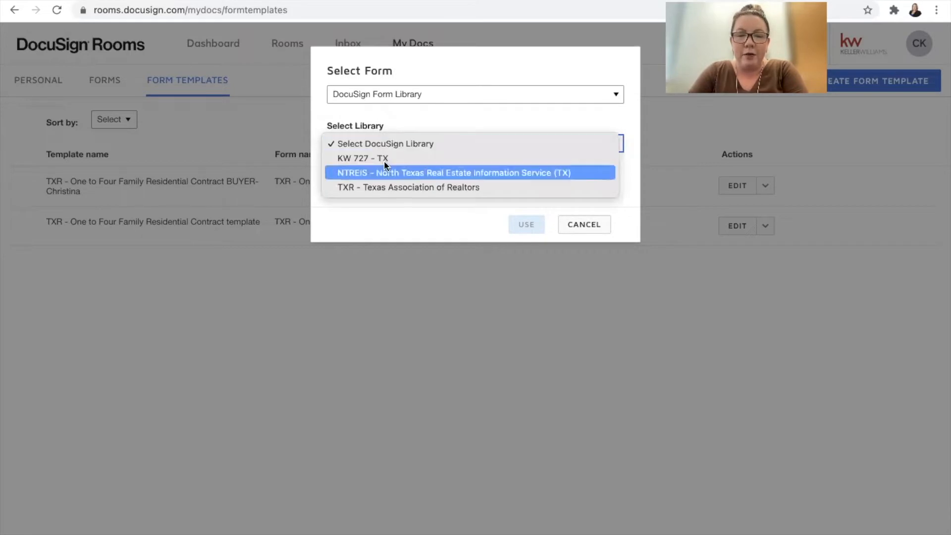
pyautogui.click(382, 186)
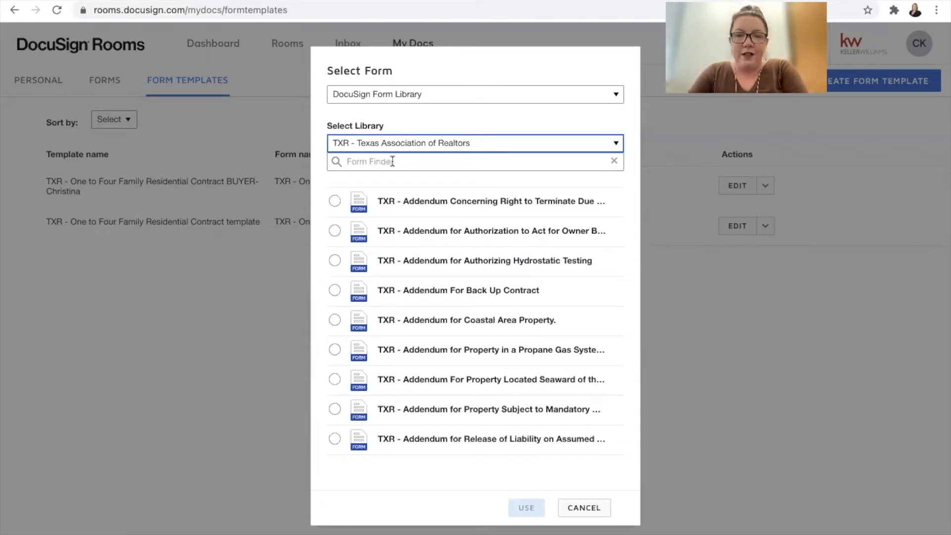
pyautogui.click(404, 157)
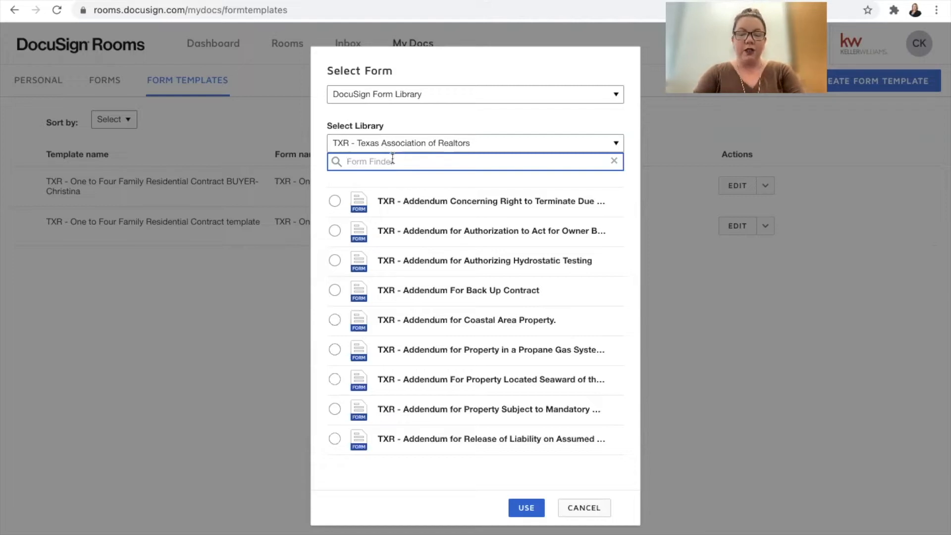
pyautogui.write('one')
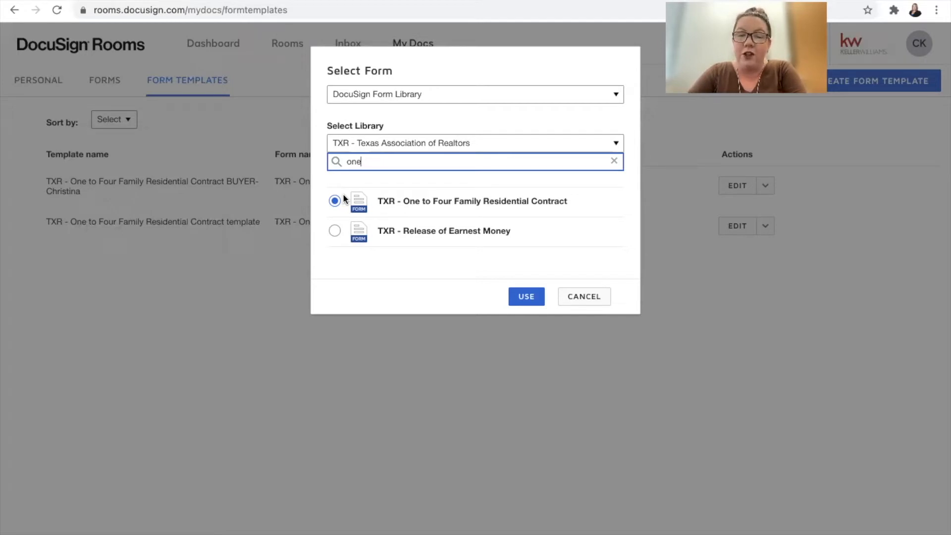
pyautogui.click(524, 295)
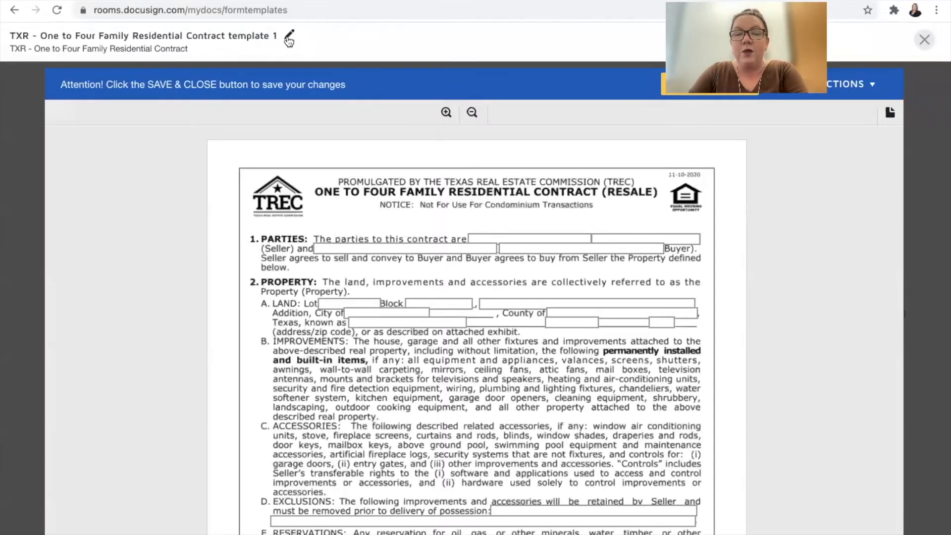
# Step: Rename the template to "TXR - One to Four Family Residential Contract TEST FOR CLASS"
pyautogui.click(289, 35)
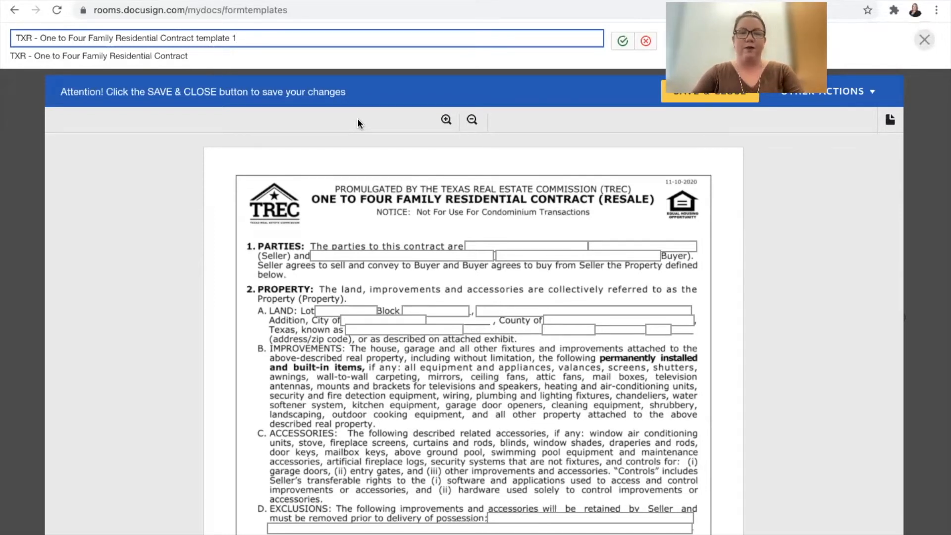
pyautogui.press('BackSpace')
pyautogui.press('BackSpace')
pyautogui.press('BackSpace')
pyautogui.press('BackSpace')
pyautogui.press('BackSpace')
pyautogui.press('BackSpace')
pyautogui.press('BackSpace')
pyautogui.press('BackSpace')
pyautogui.press('BackSpace')
pyautogui.press('BackSpace')
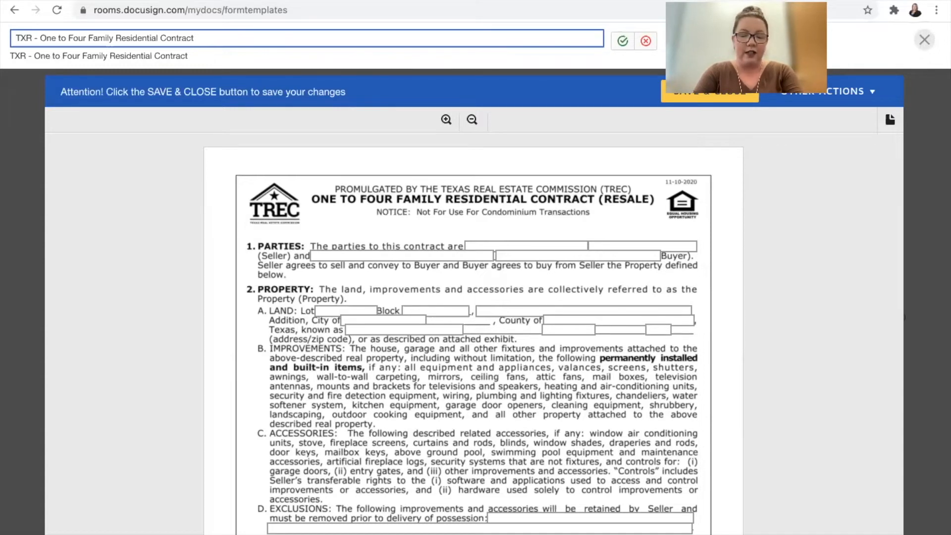
pyautogui.write('TEST FOR CLASS')
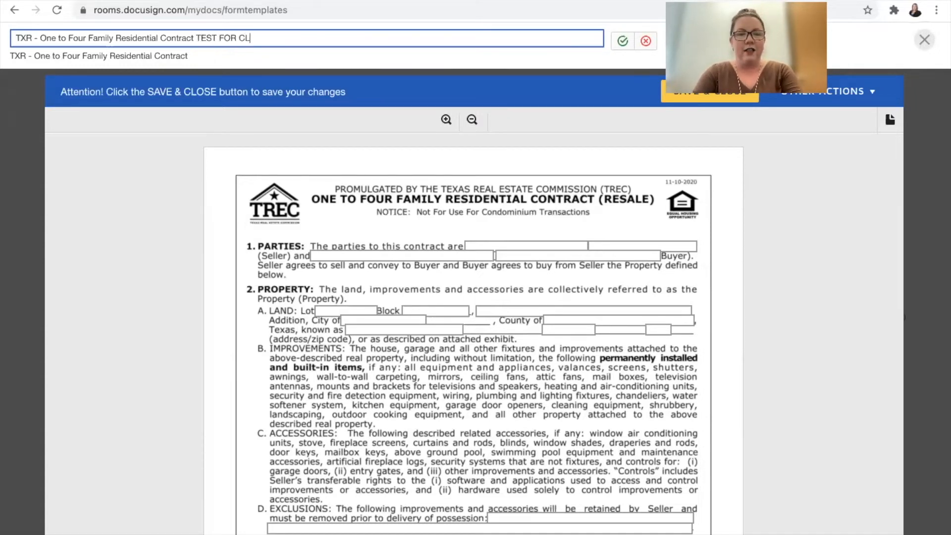
pyautogui.click(623, 42)
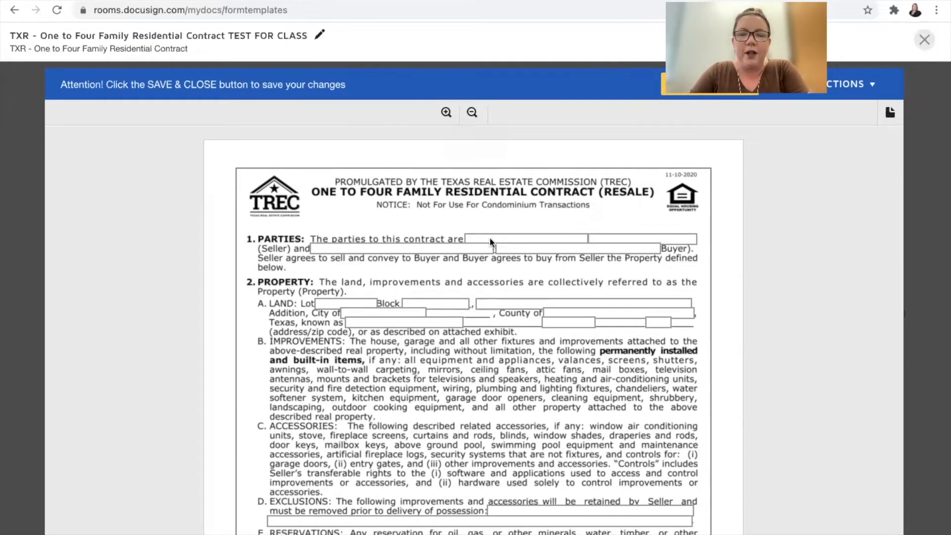
# Step: In page 10's Broker Information, enter Test as the other broker firm with its license number, representing Buyer only as Buyer's agent
pyautogui.scroll(-10, 497, 297)
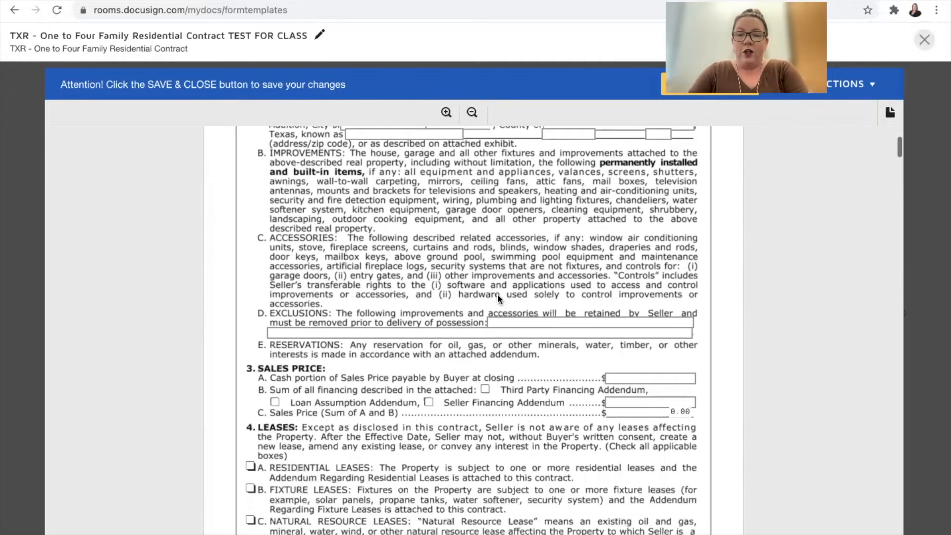
pyautogui.scroll(-12, 498, 297)
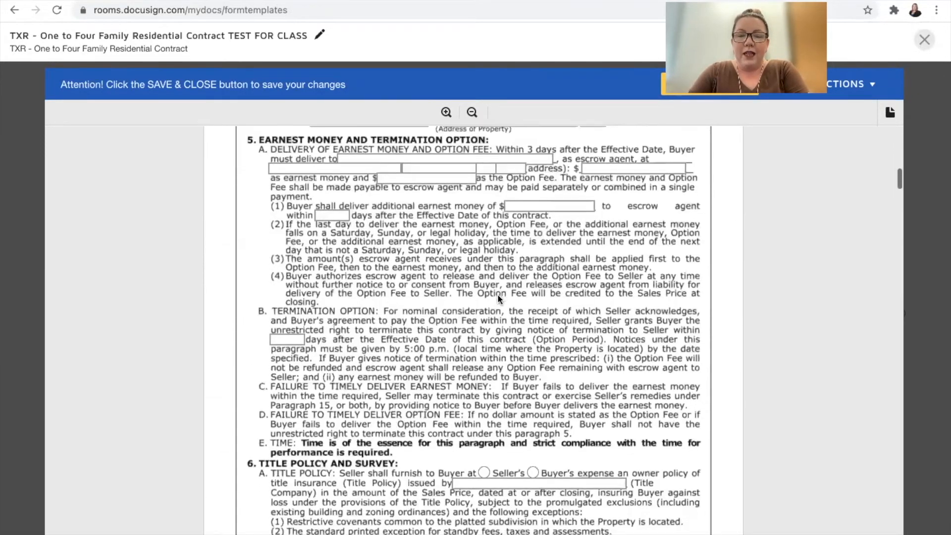
pyautogui.scroll(-2, 498, 293)
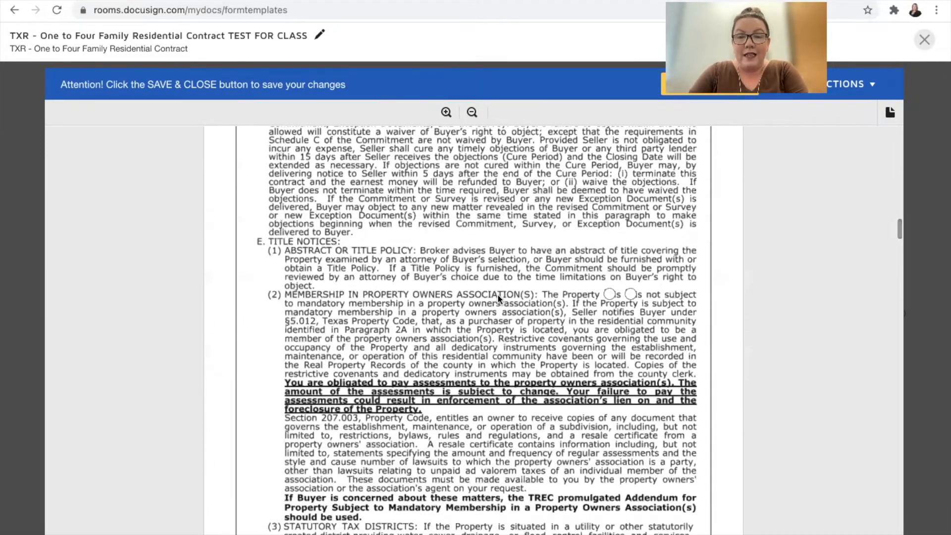
pyautogui.scroll(-15, 497, 293)
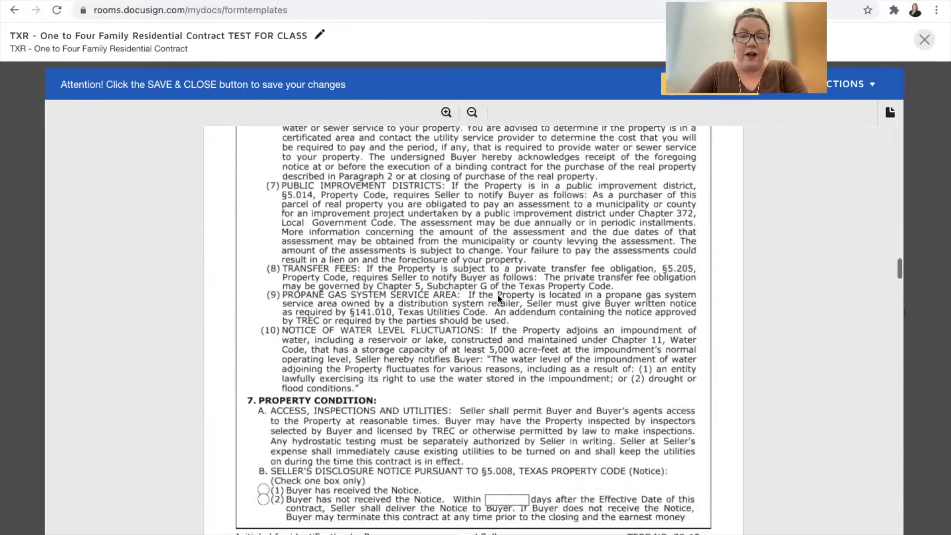
pyautogui.scroll(-20, 497, 294)
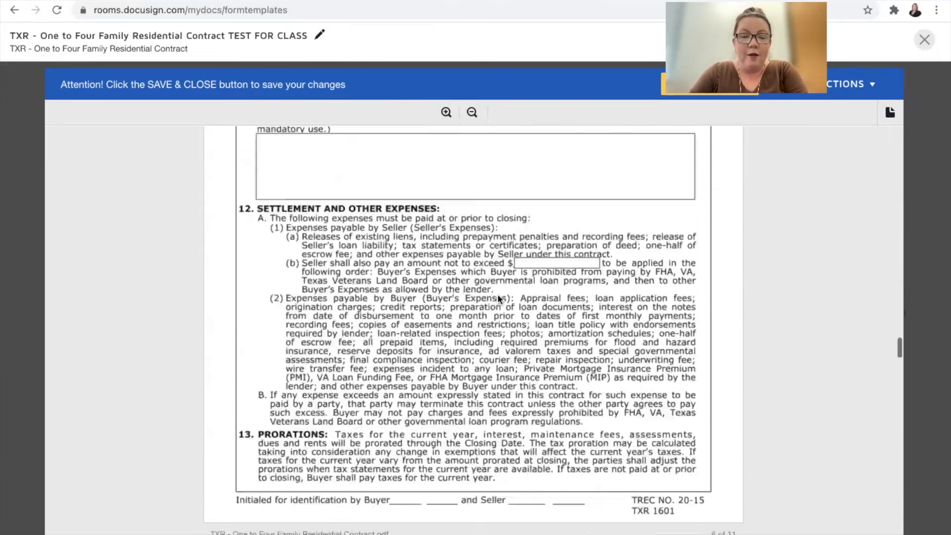
pyautogui.scroll(-20, 497, 296)
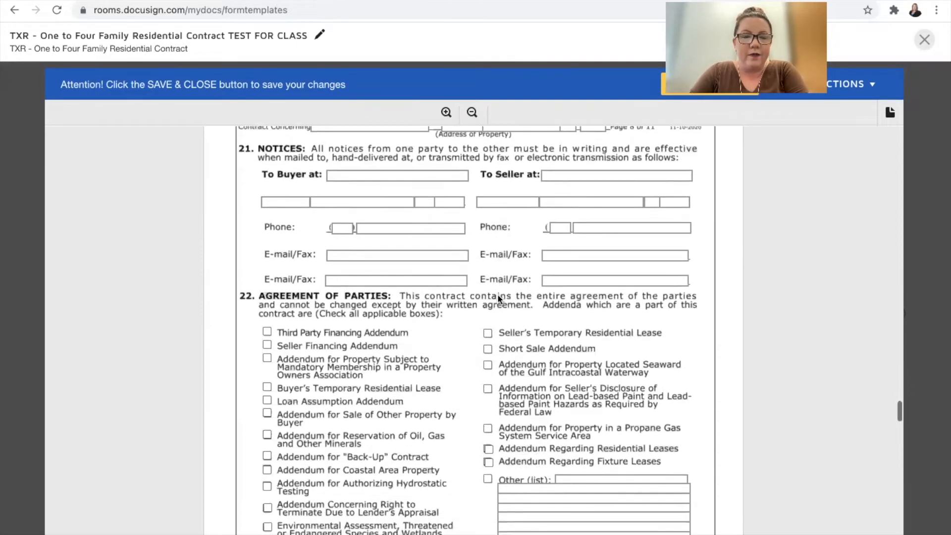
pyautogui.scroll(-15, 498, 296)
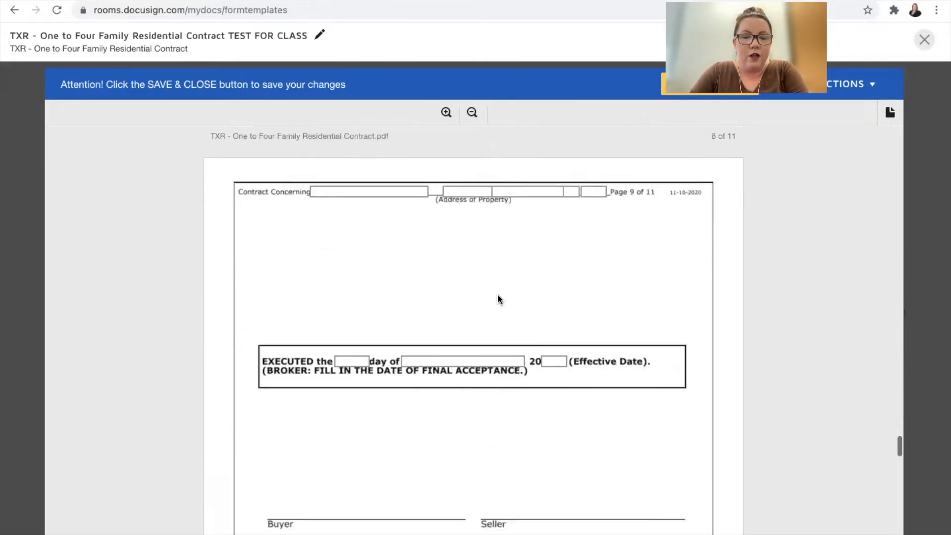
pyautogui.scroll(-10, 497, 296)
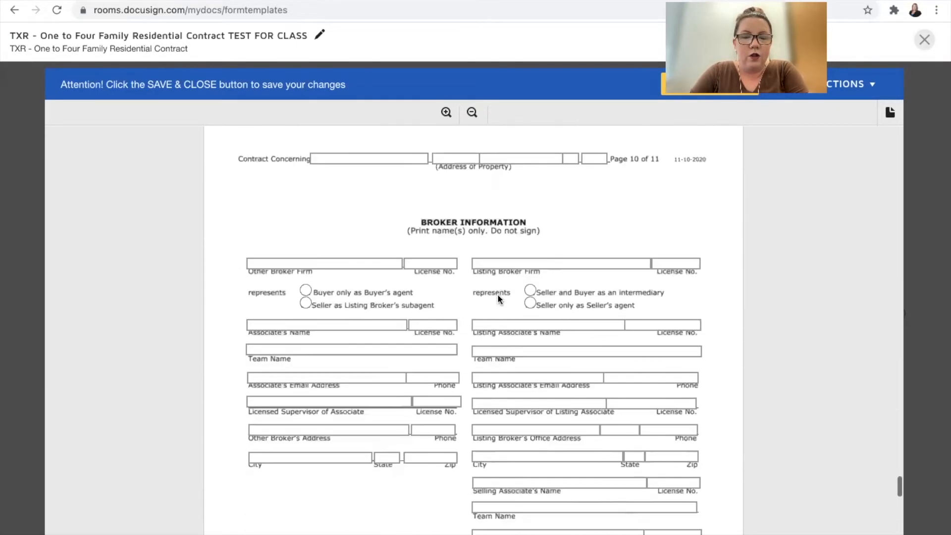
pyautogui.scroll(2, 498, 295)
pyautogui.scroll(-6, 498, 295)
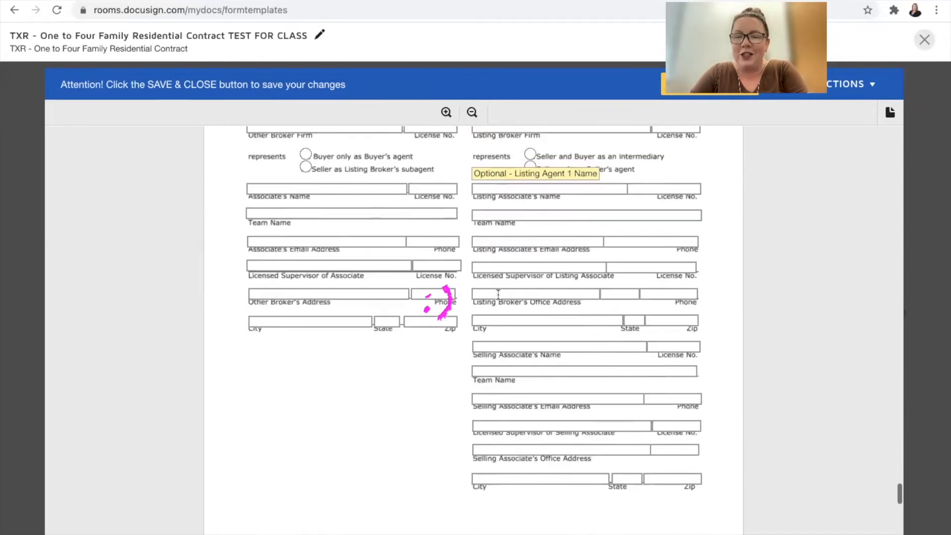
pyautogui.scroll(1, 499, 300)
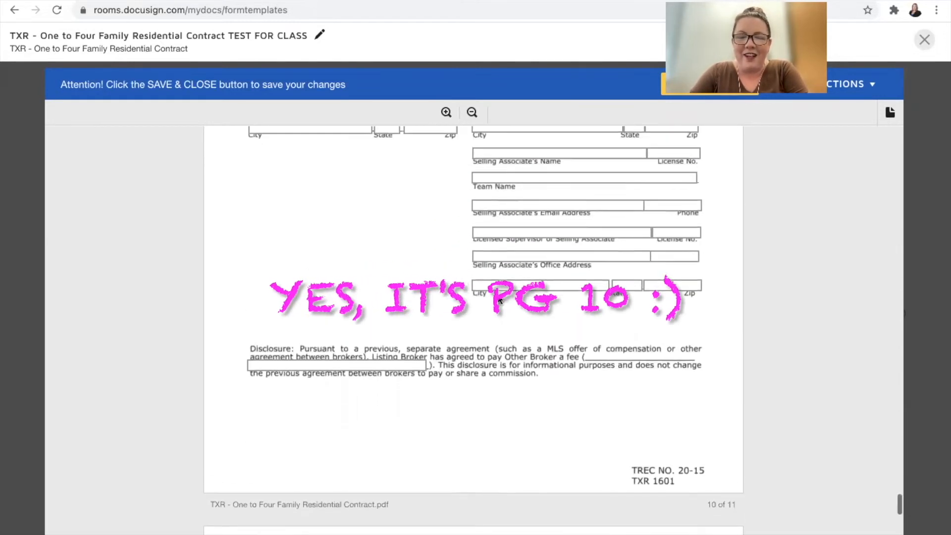
pyautogui.scroll(-2, 499, 299)
pyautogui.scroll(6, 498, 300)
pyautogui.click(273, 184)
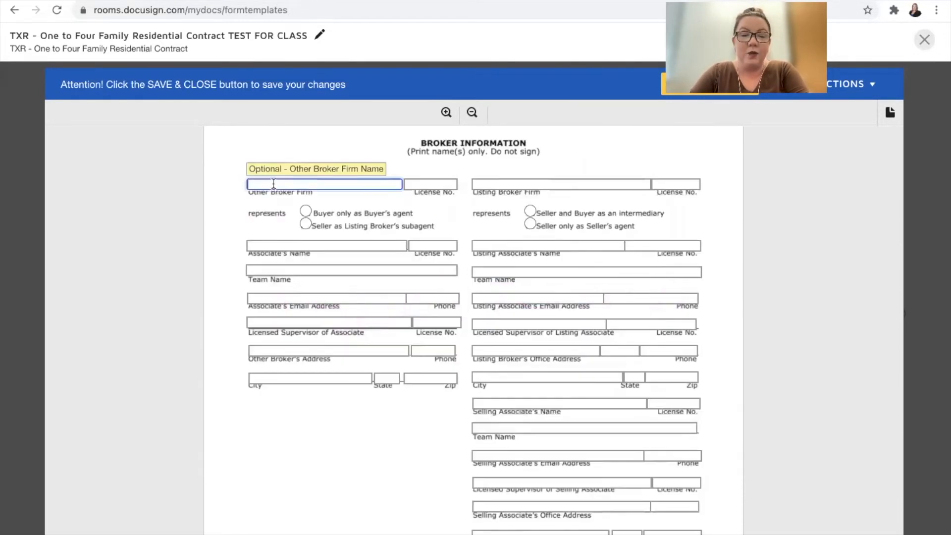
pyautogui.write('Test')
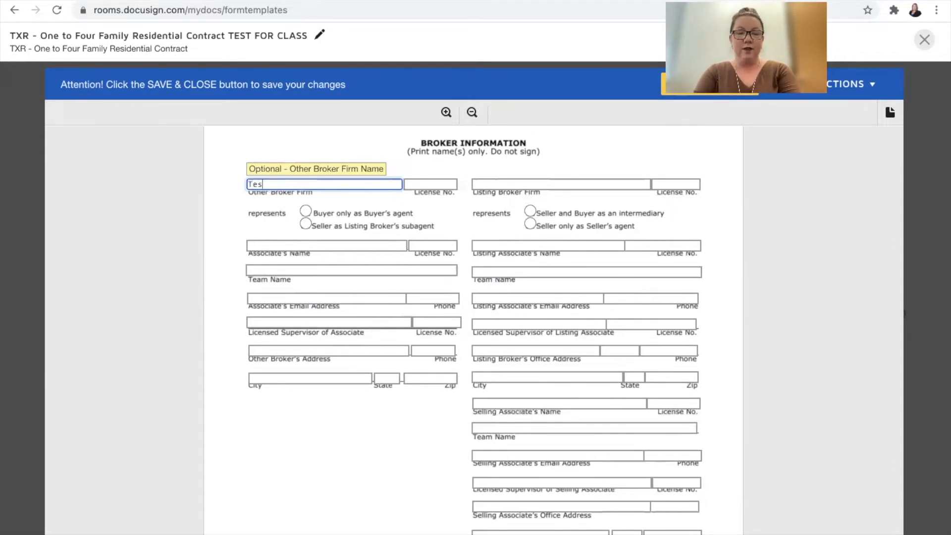
pyautogui.press('Tab')
pyautogui.write('12345')
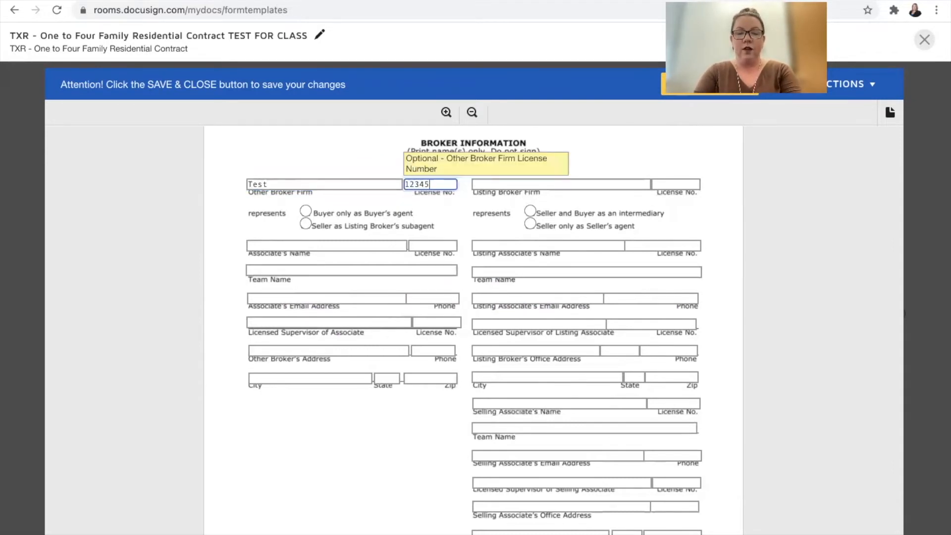
pyautogui.press('Tab')
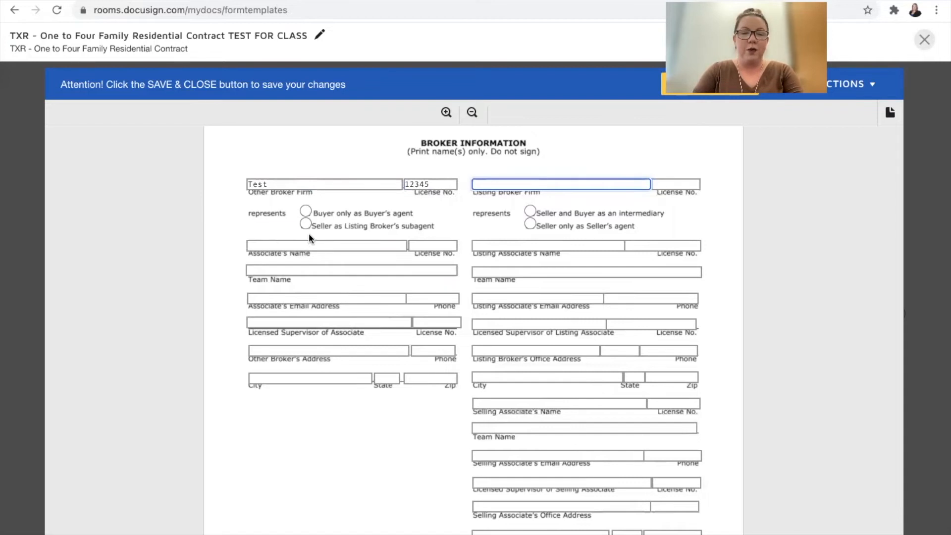
pyautogui.click(306, 211)
# Step: Enter the other broker associate's name and license number, with Test as the team name
pyautogui.click(280, 242)
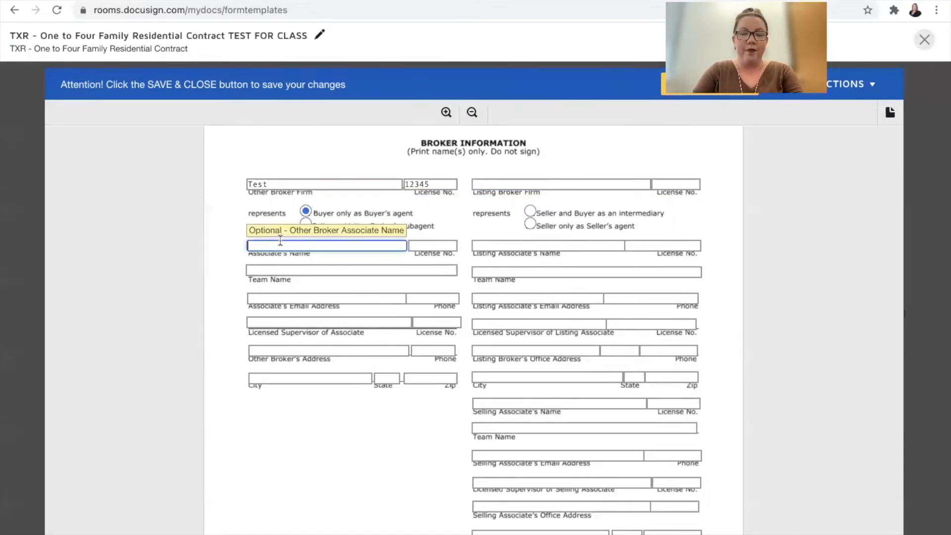
pyautogui.write('Christina')
pyautogui.press('Tab')
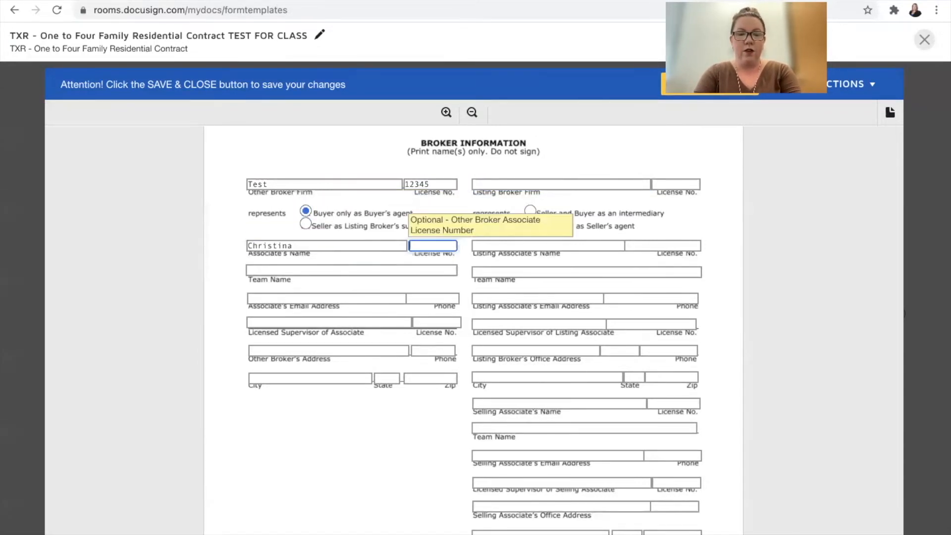
pyautogui.write('12345')
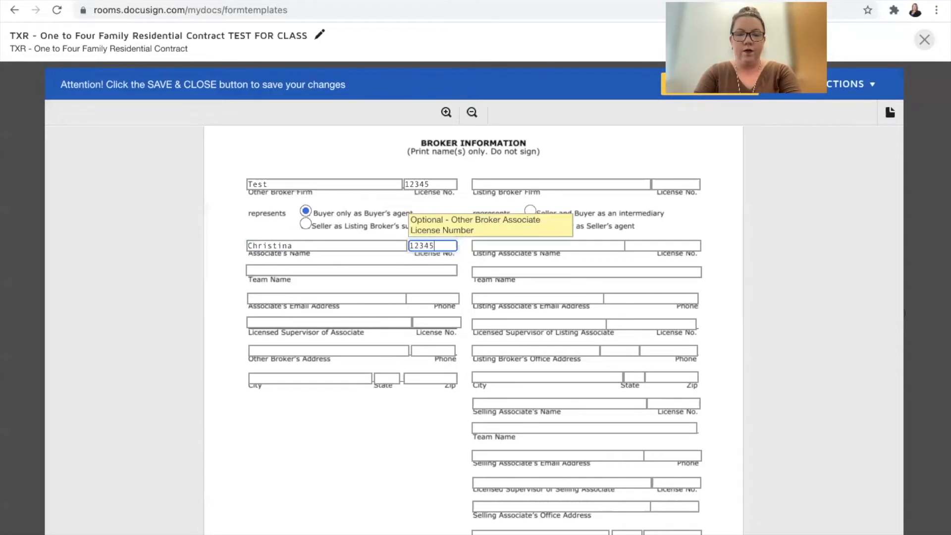
pyautogui.press('Tab')
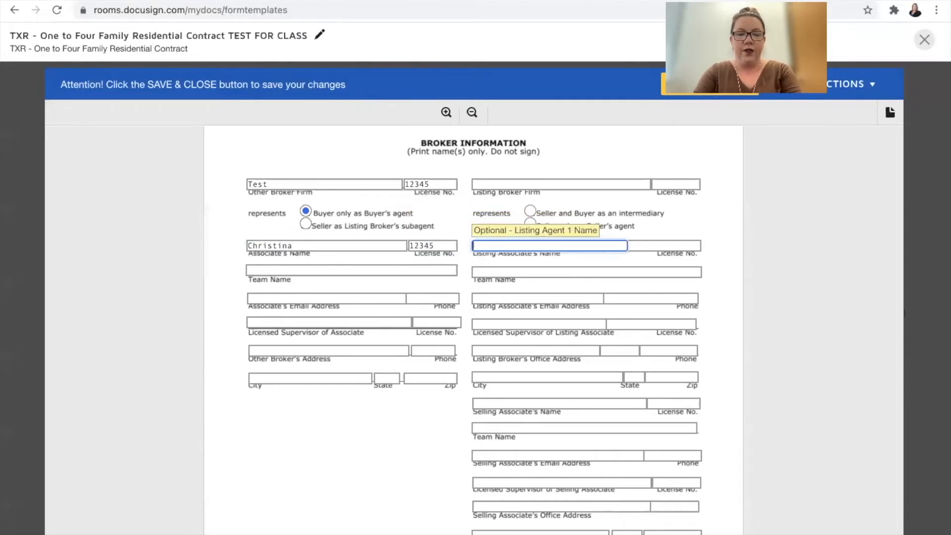
pyautogui.click(260, 270)
pyautogui.write('Test')
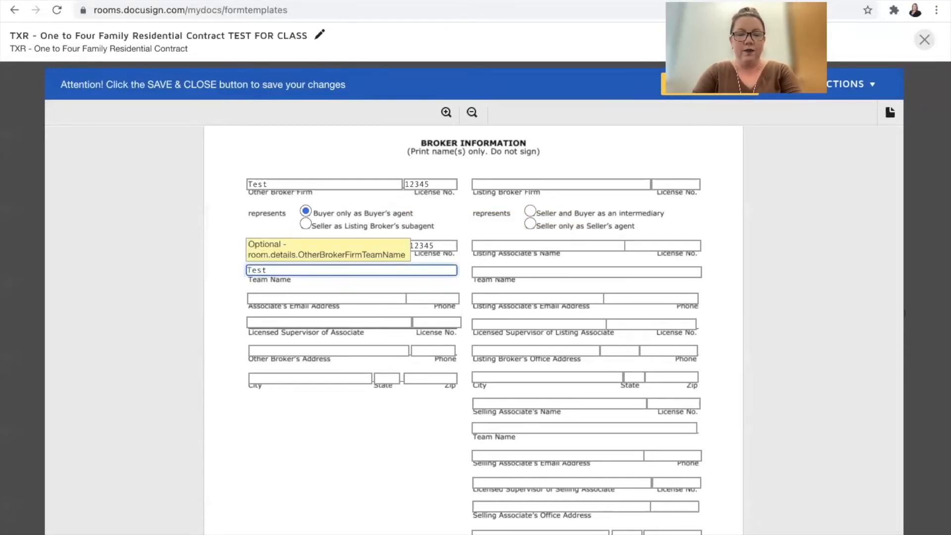
# Step: Enter Test for the associate's email and phone, the licensed supervisor and license number, and the other broker's address and phone
pyautogui.press('Tab')
pyautogui.write('Test')
pyautogui.press('Tab')
pyautogui.write('Test')
pyautogui.press('Tab')
pyautogui.write('Test')
pyautogui.press('Tab')
pyautogui.write('Test')
pyautogui.press('Tab')
pyautogui.write('Test')
pyautogui.press('Tab')
pyautogui.write('TEst')
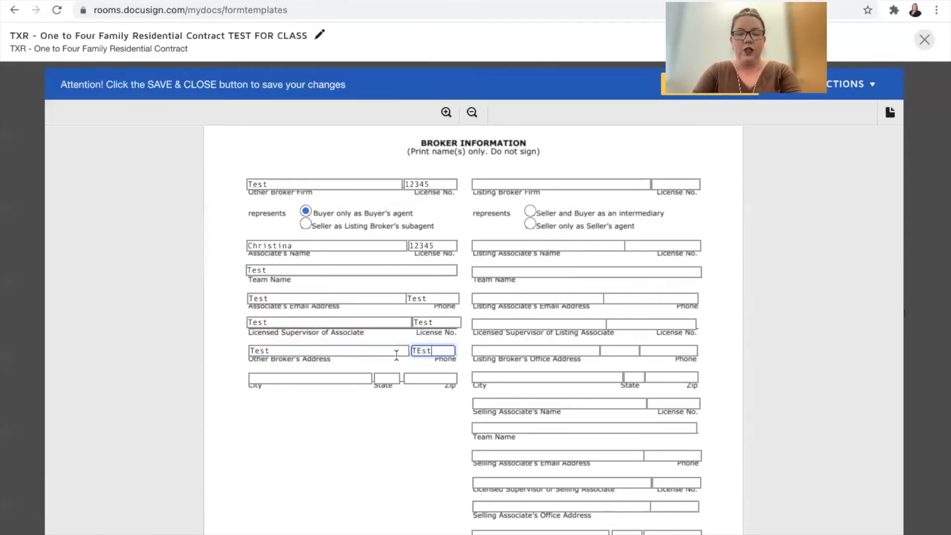
# Step: Complete the other broker's location with Test as the city, TX as the state and a sample five-digit zip code
pyautogui.press('Tab')
pyautogui.write('Test')
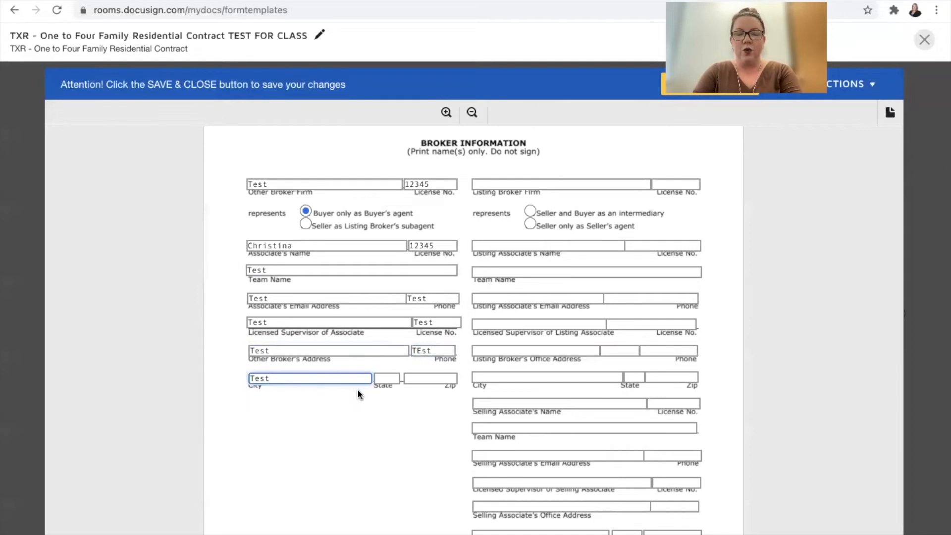
pyautogui.click(382, 378)
pyautogui.write('TX')
pyautogui.press('Tab')
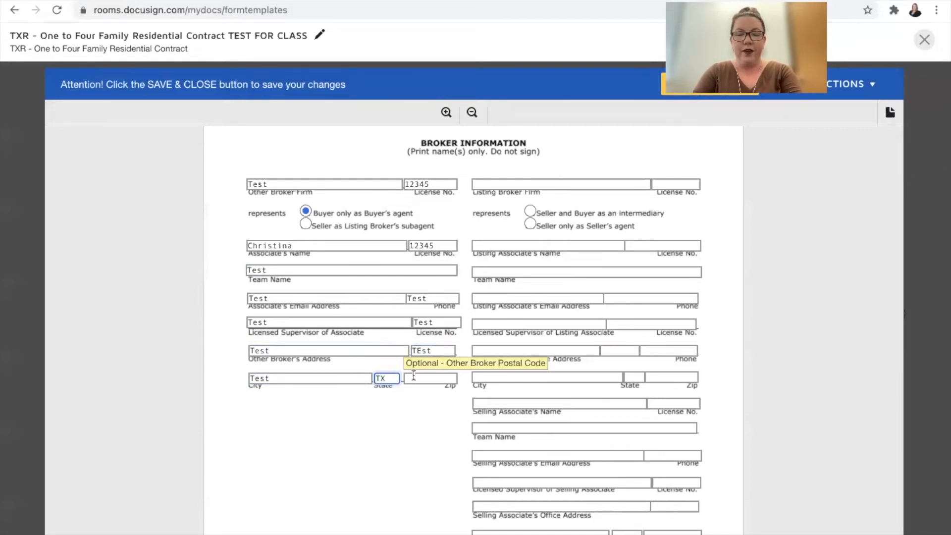
pyautogui.write('12345')
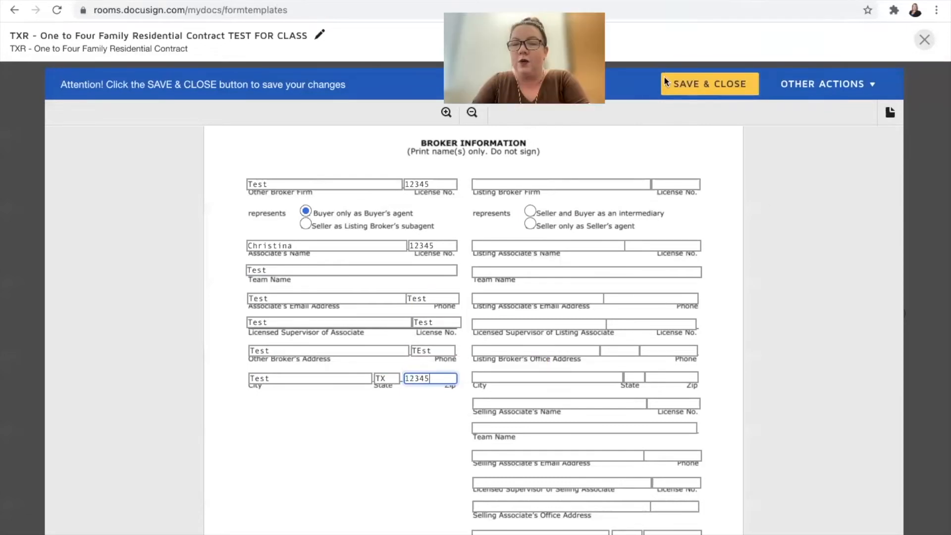
# Step: Save and close the contract template, and open the documents of the list-side room named test
pyautogui.click(706, 88)
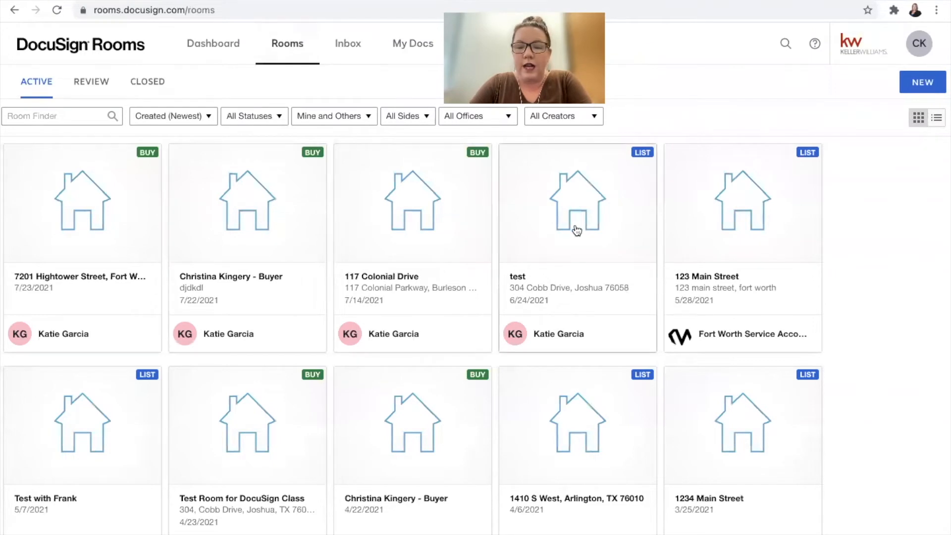
pyautogui.click(575, 228)
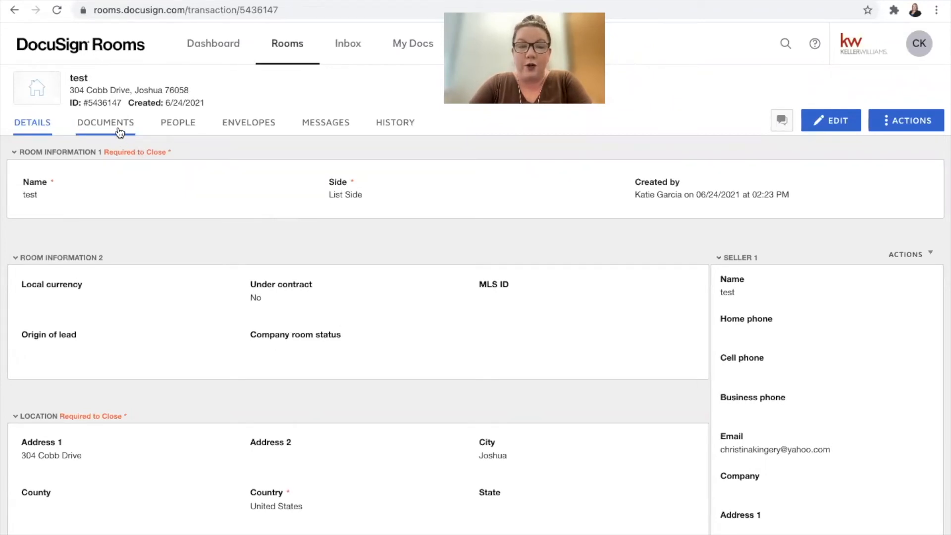
pyautogui.click(119, 132)
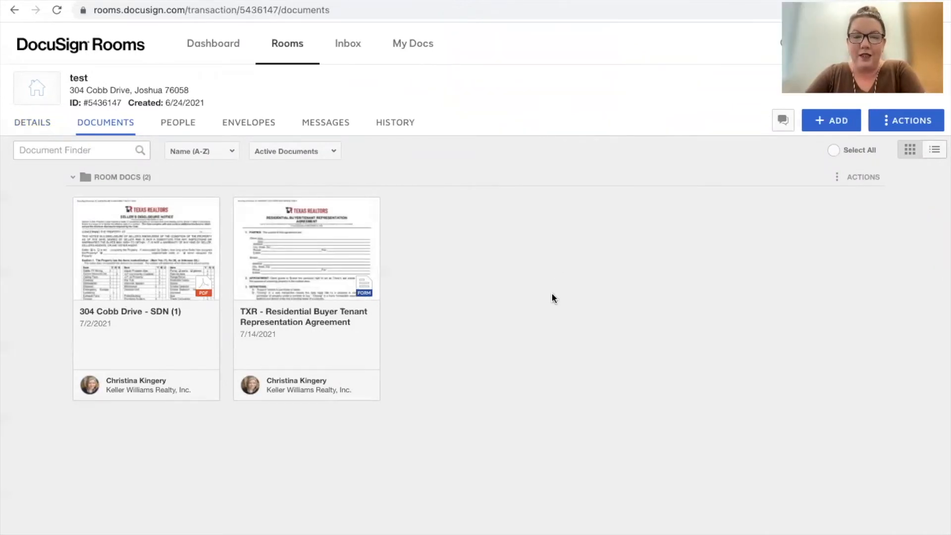
# Step: Start adding a DocuSign form to the room and search the TXR - Texas Association of Realtors library for "one"
pyautogui.click(832, 122)
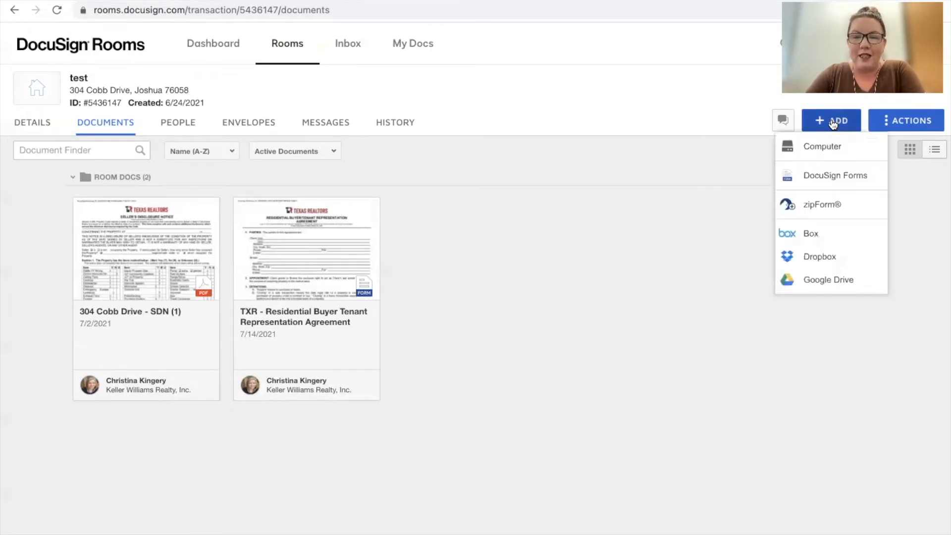
pyautogui.click(828, 176)
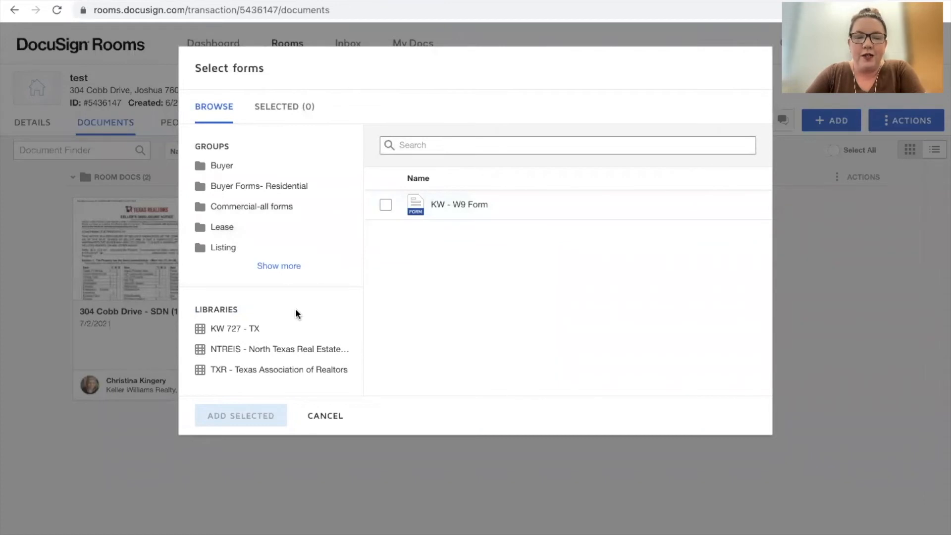
pyautogui.click(283, 371)
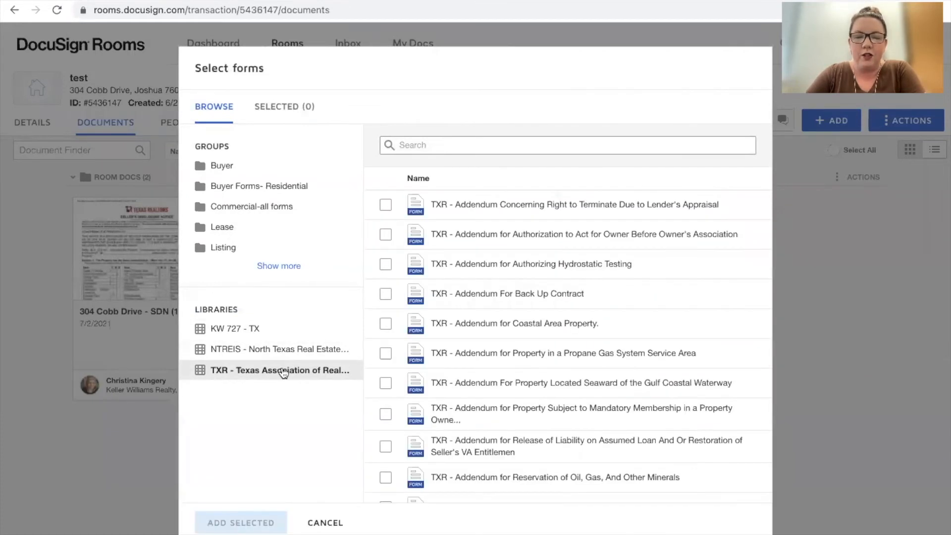
pyautogui.click(429, 144)
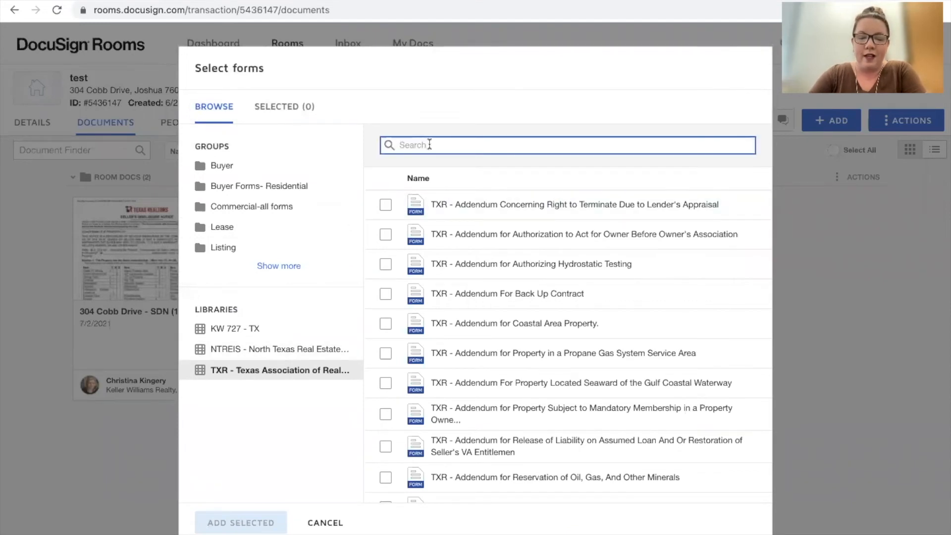
pyautogui.write('one')
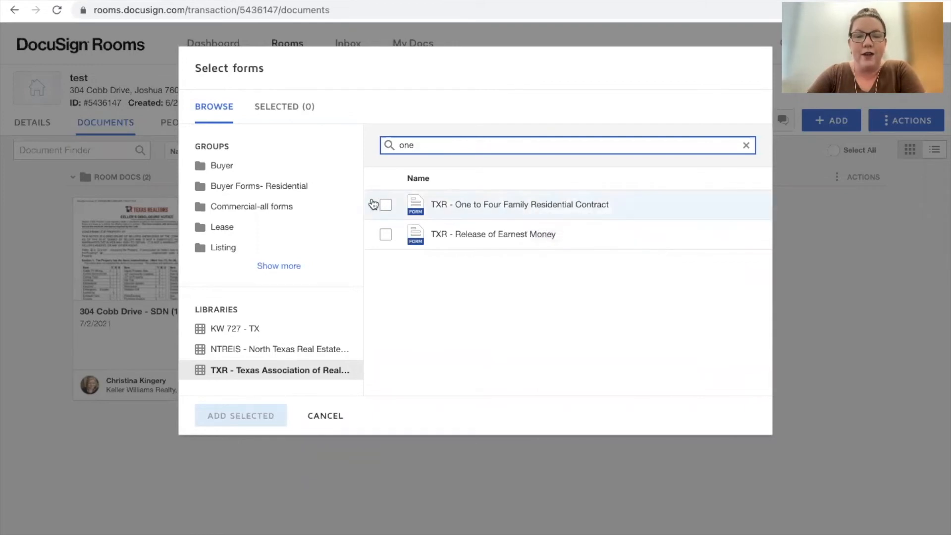
# Step: Add TXR - One to Four Family Residential Contract to the room using its TEST FOR CLASS template
pyautogui.click(386, 205)
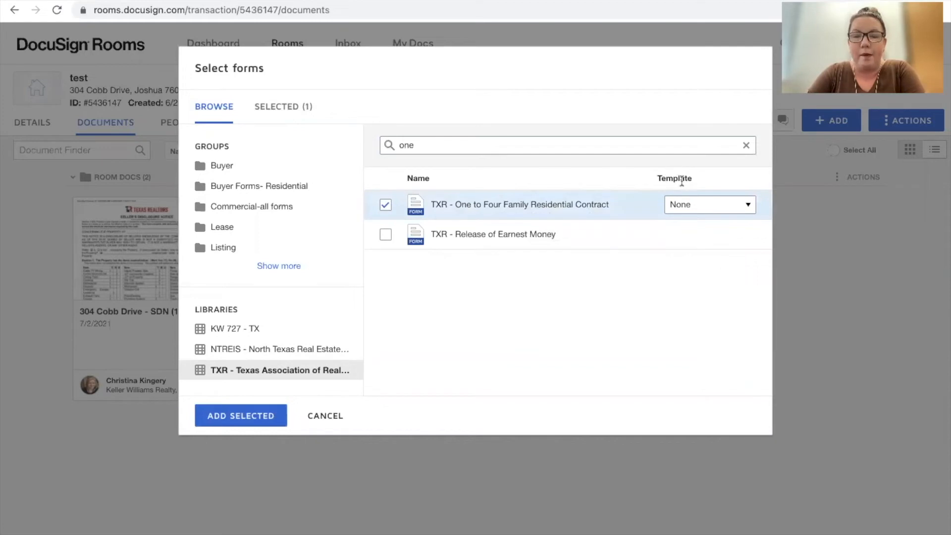
pyautogui.click(697, 202)
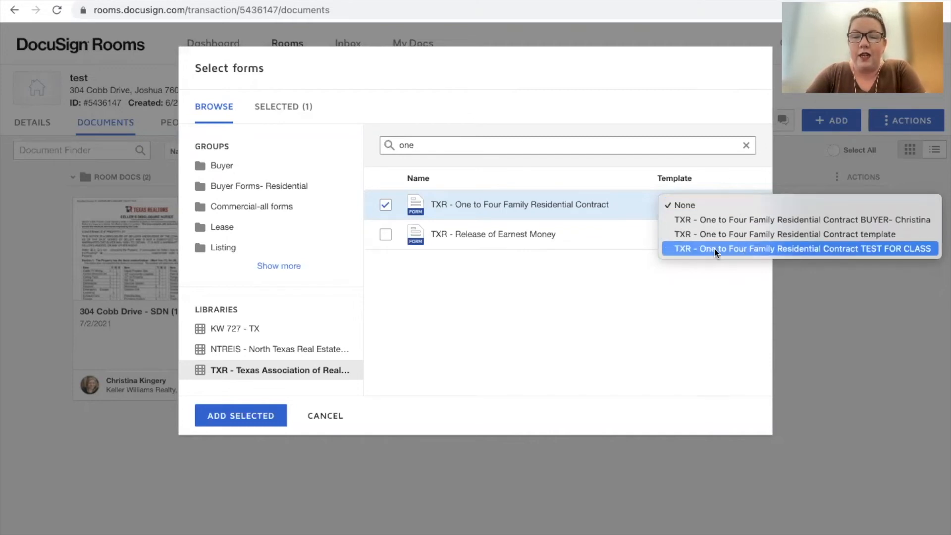
pyautogui.click(739, 248)
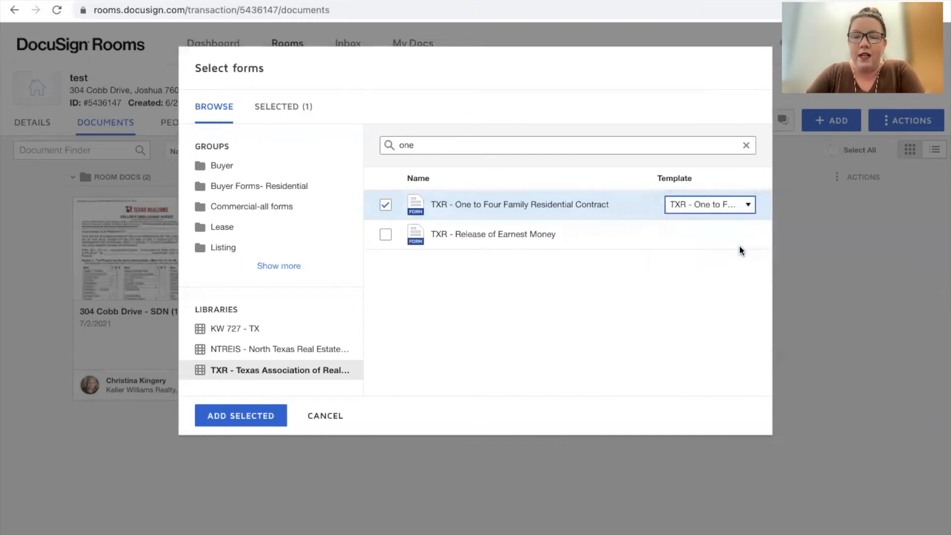
pyautogui.click(243, 416)
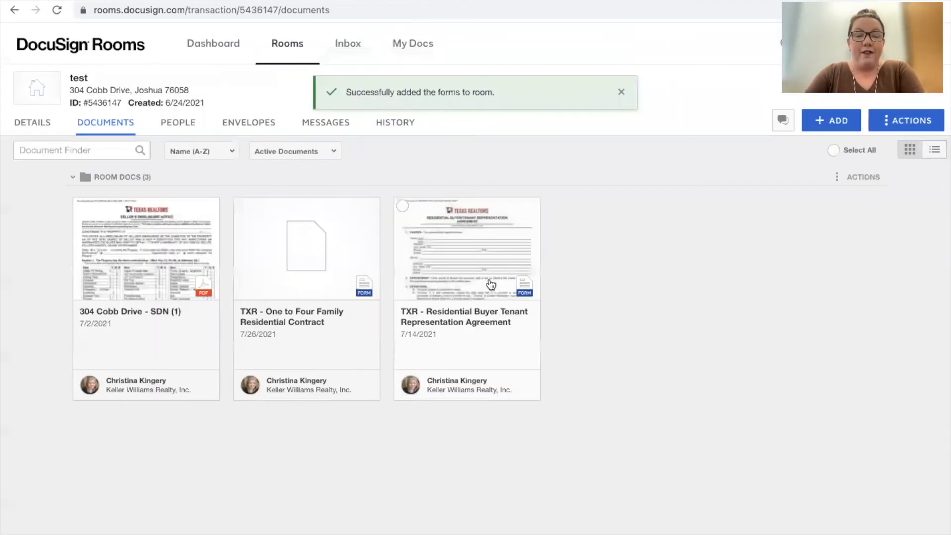
# Step: Open the added One to Four Family Residential Contract and examine its pages through the Broker Information on page 10
pyautogui.click(304, 268)
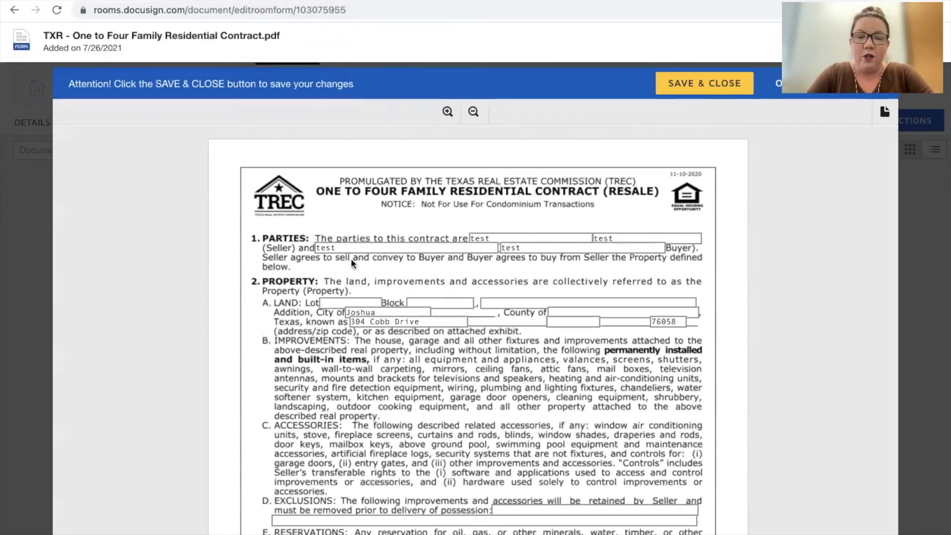
pyautogui.scroll(-15, 431, 366)
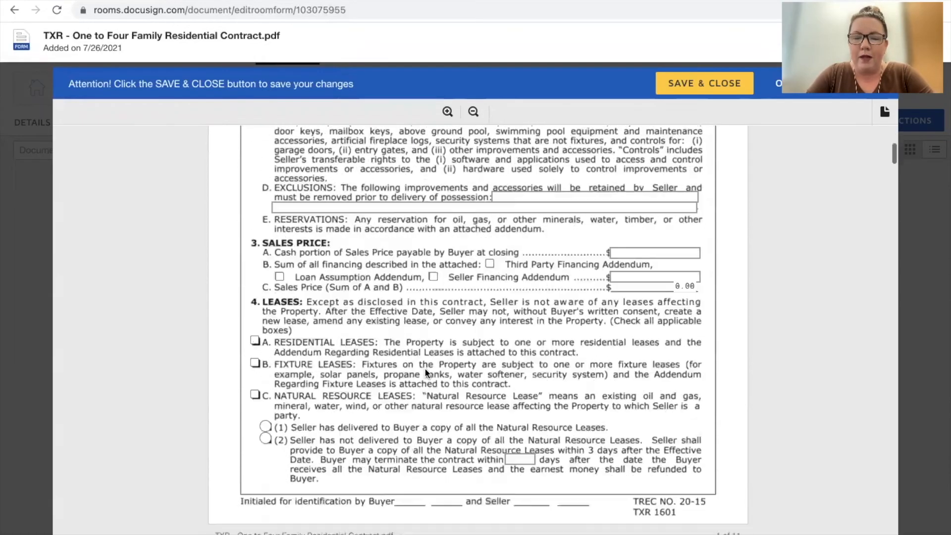
pyautogui.scroll(-20, 425, 372)
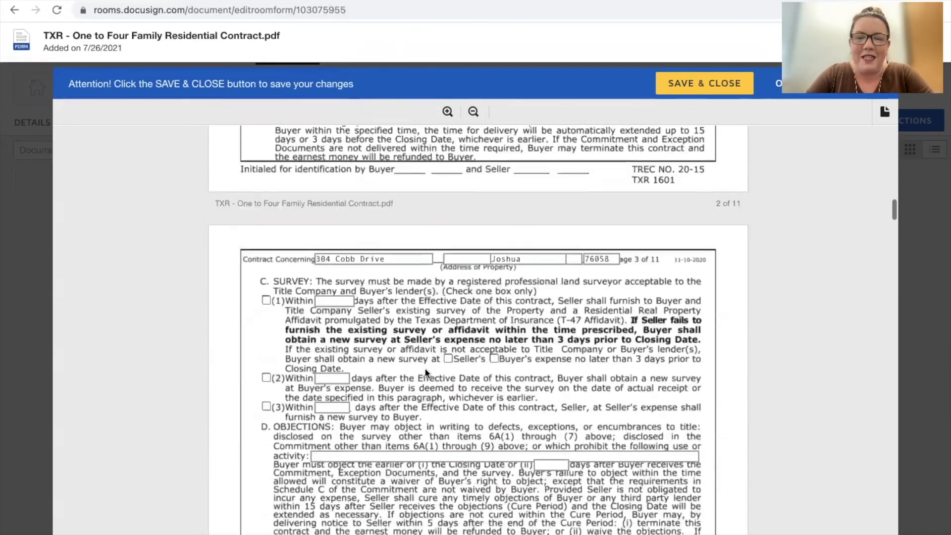
pyautogui.scroll(10, 425, 372)
pyautogui.scroll(-20, 425, 371)
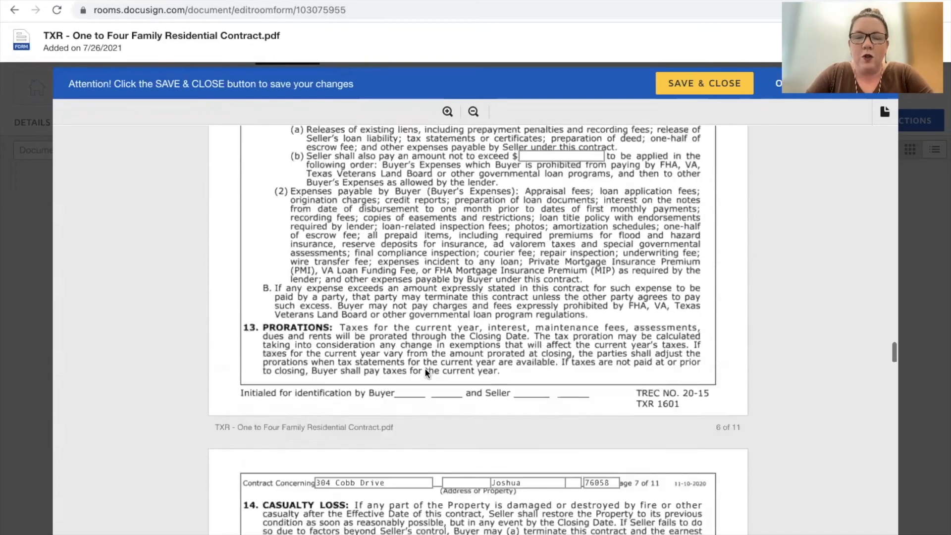
pyautogui.scroll(-12, 425, 373)
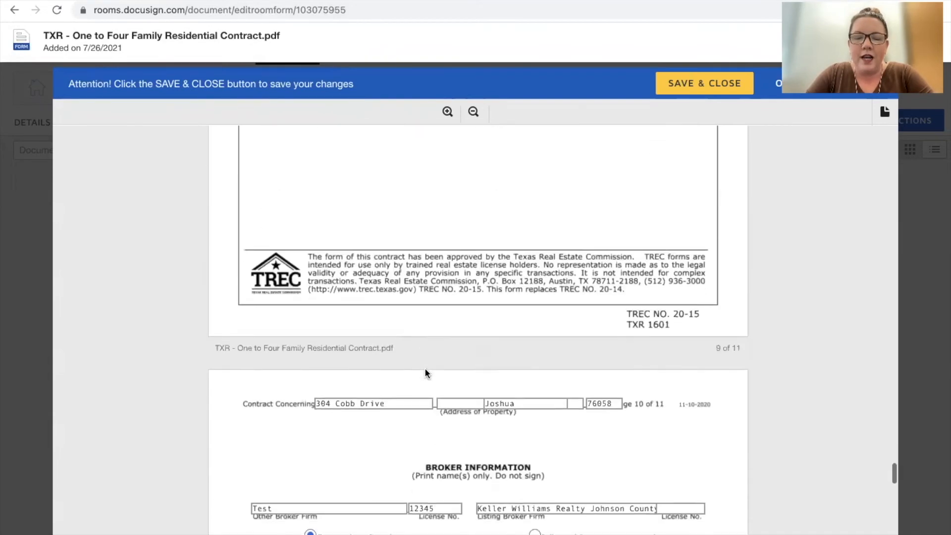
pyautogui.scroll(-6, 425, 373)
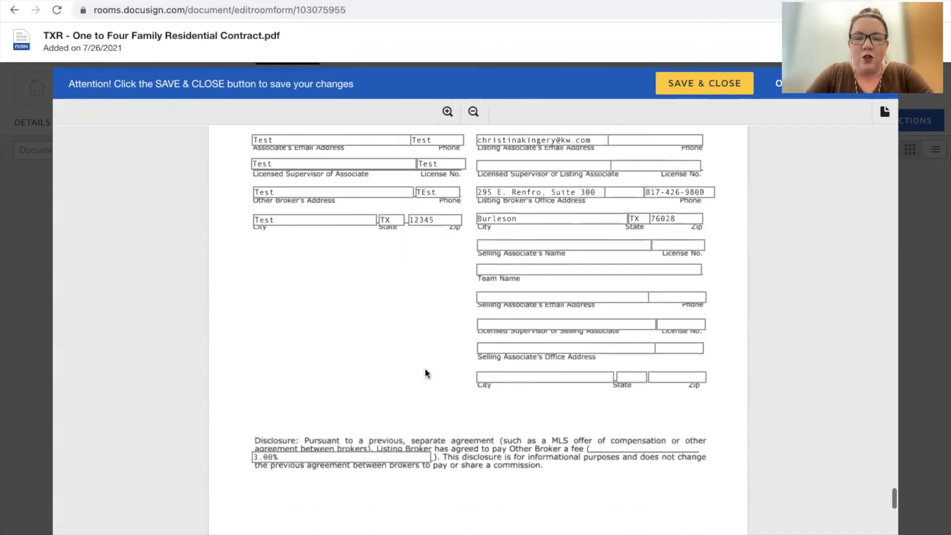
pyautogui.scroll(3, 432, 373)
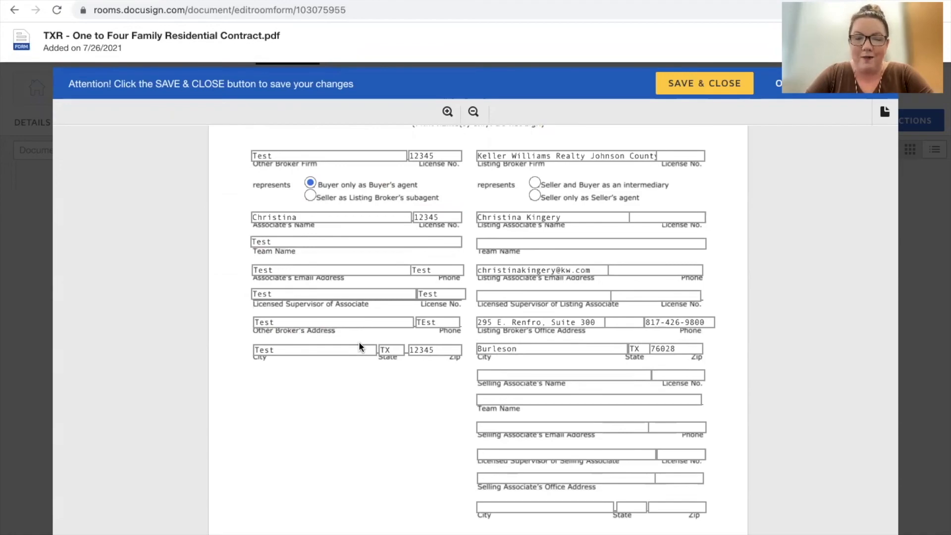
pyautogui.scroll(-7, 359, 342)
pyautogui.scroll(11, 405, 296)
# Step: In the Parties paragraph on page 1, enter "test ajldk;d;d" as the first buyer and "lksdkdk;" as the second
pyautogui.scroll(20, 406, 294)
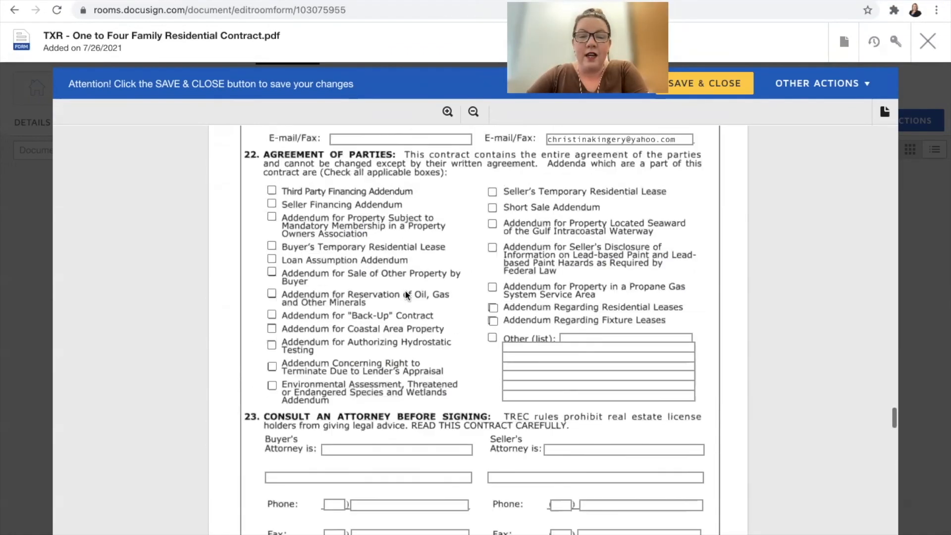
pyautogui.scroll(20, 405, 294)
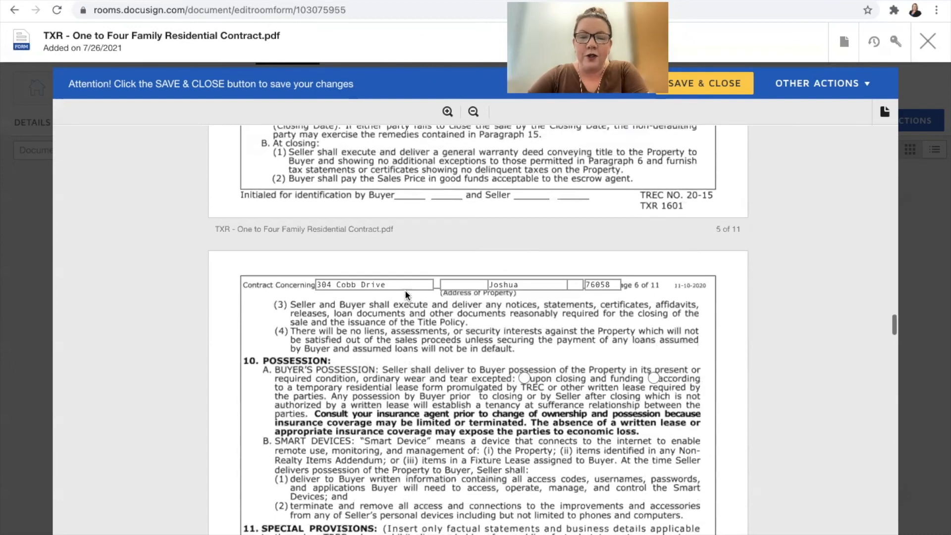
pyautogui.click(497, 237)
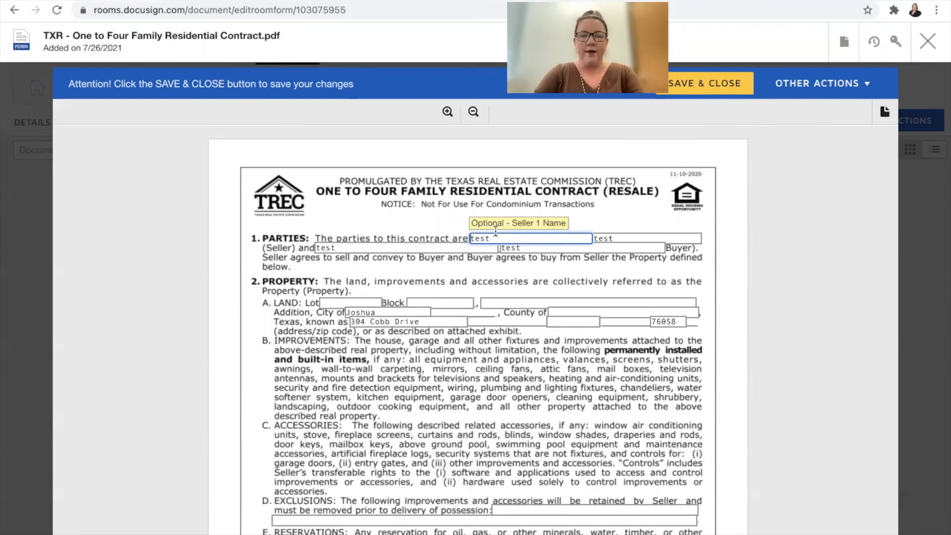
pyautogui.click(448, 247)
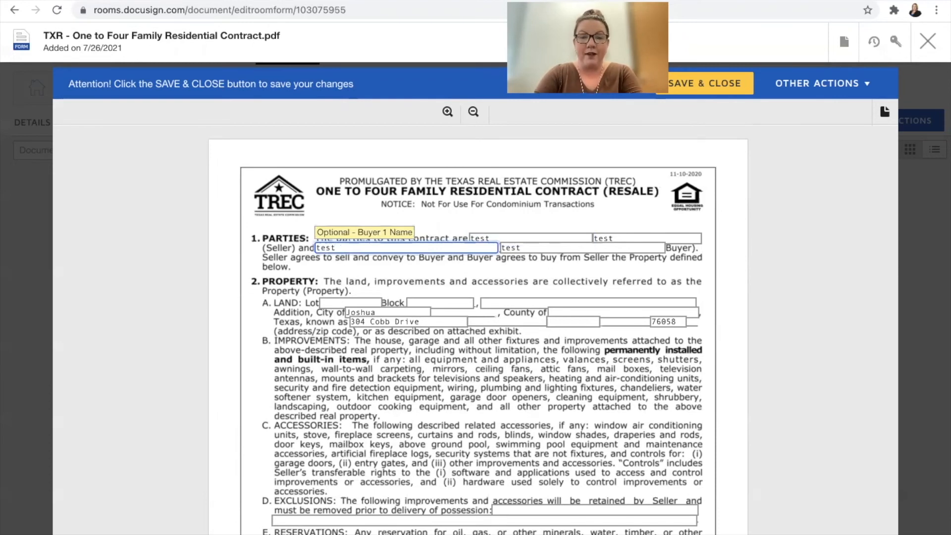
pyautogui.write('ajldk;d;d')
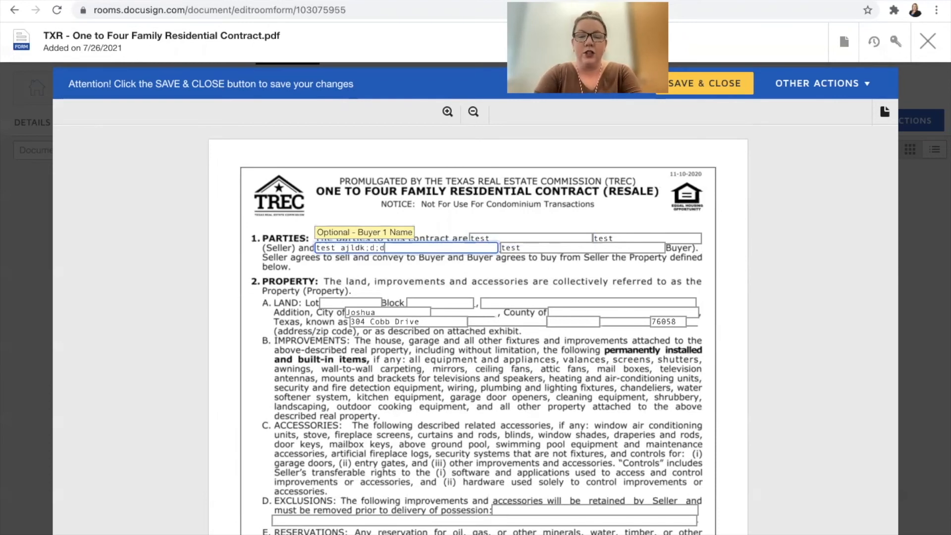
pyautogui.press('Tab')
pyautogui.write('lksdkdk;')
pyautogui.press('Tab')
# Step: Enter "kdkdl;" as the lot, "dkdk" as the block and "dkdkd;l" as the addition, and save and close the contract
pyautogui.write('k')
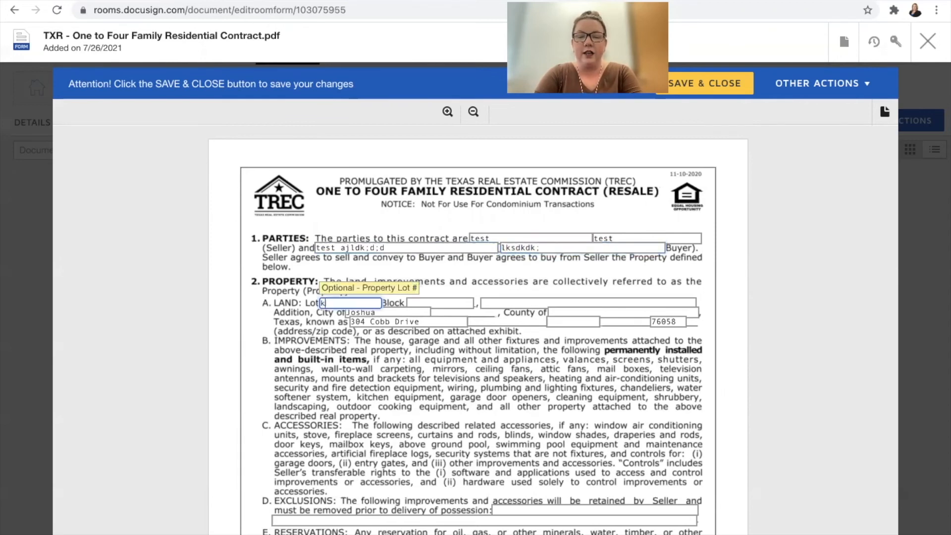
pyautogui.write('dkdl;')
pyautogui.press('Tab')
pyautogui.write('dkdk')
pyautogui.press('Tab')
pyautogui.write('dkdkd;l')
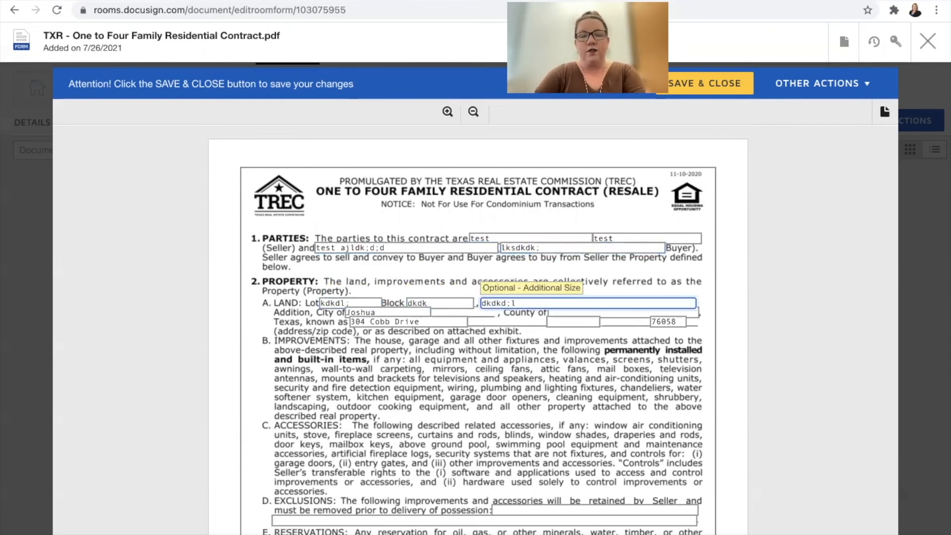
pyautogui.scroll(-4, 488, 218)
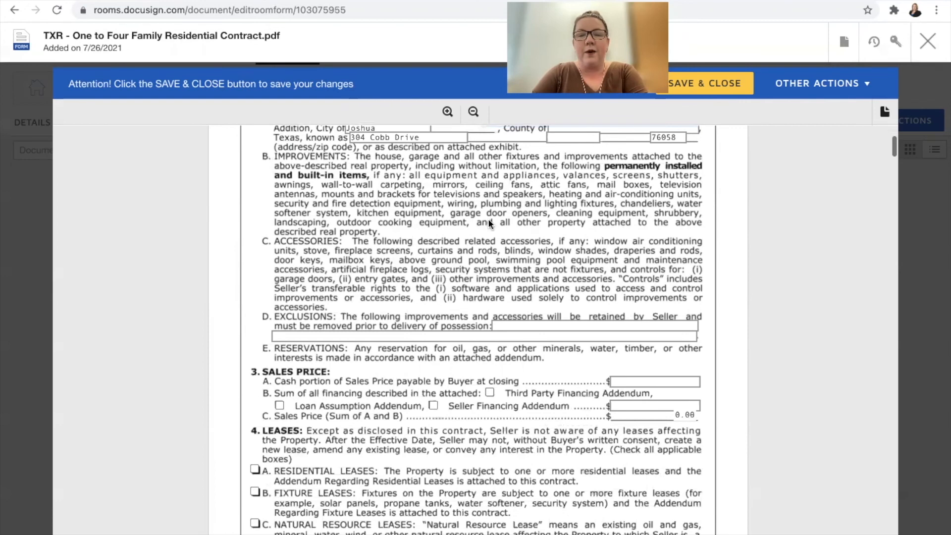
pyautogui.click(707, 75)
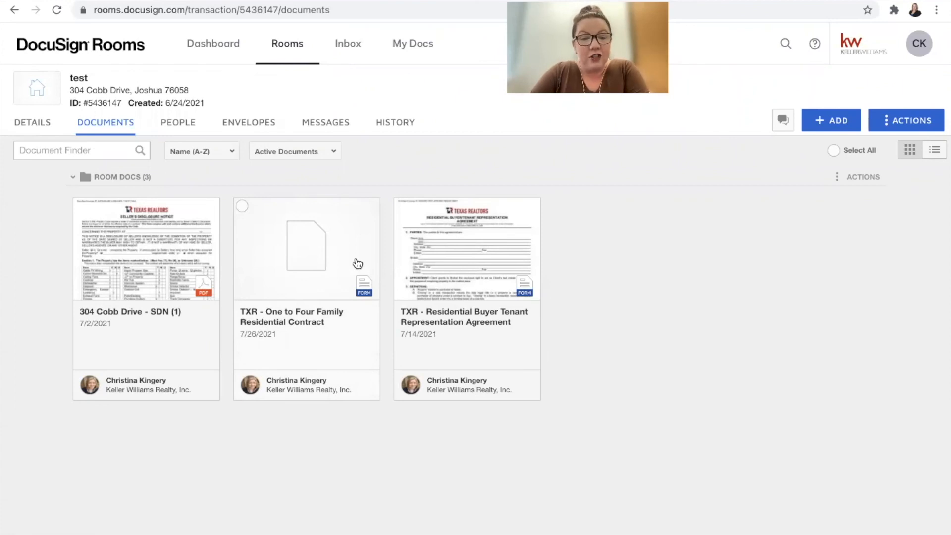
# Step: Apply the TXR - One to Four Family Residential Contract TEST FOR CLASS template to the room's One to Four Family contract
pyautogui.rightClick(334, 245)
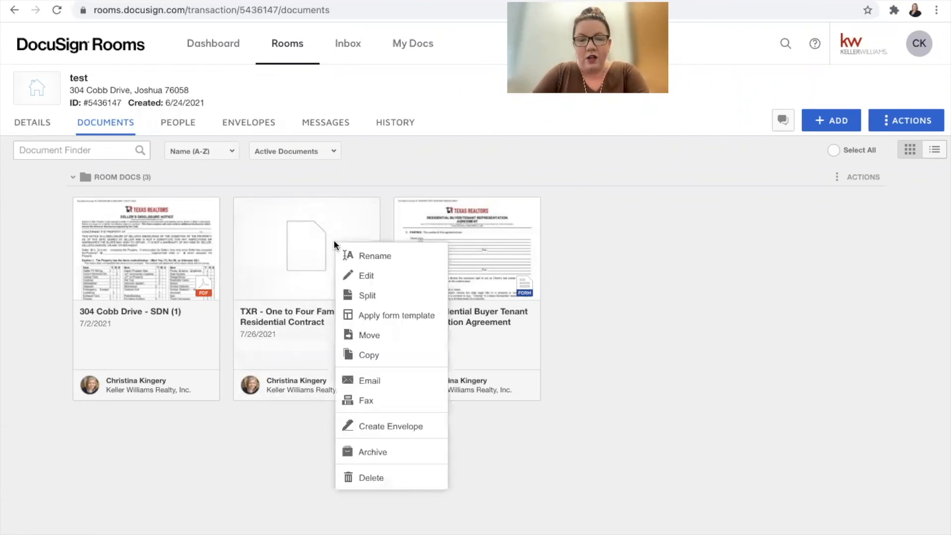
pyautogui.click(385, 316)
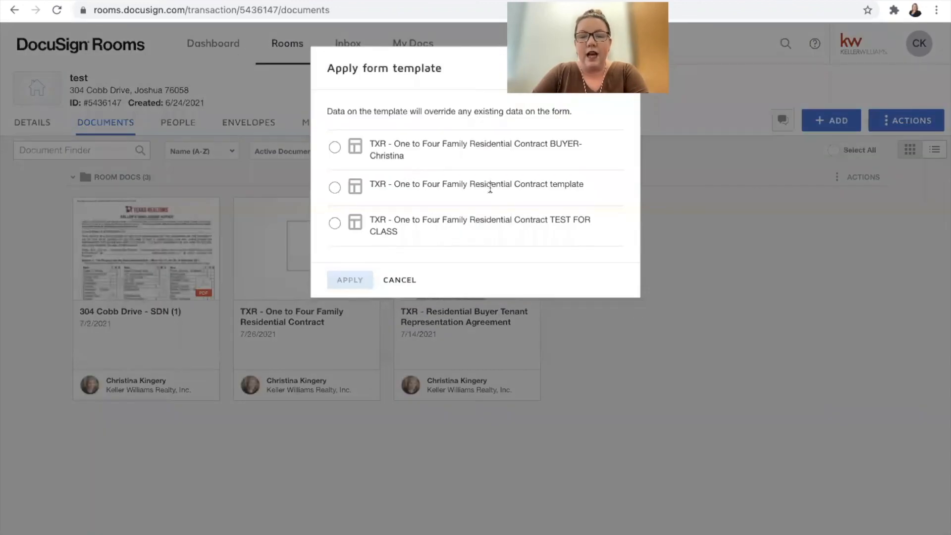
pyautogui.click(335, 222)
pyautogui.click(348, 284)
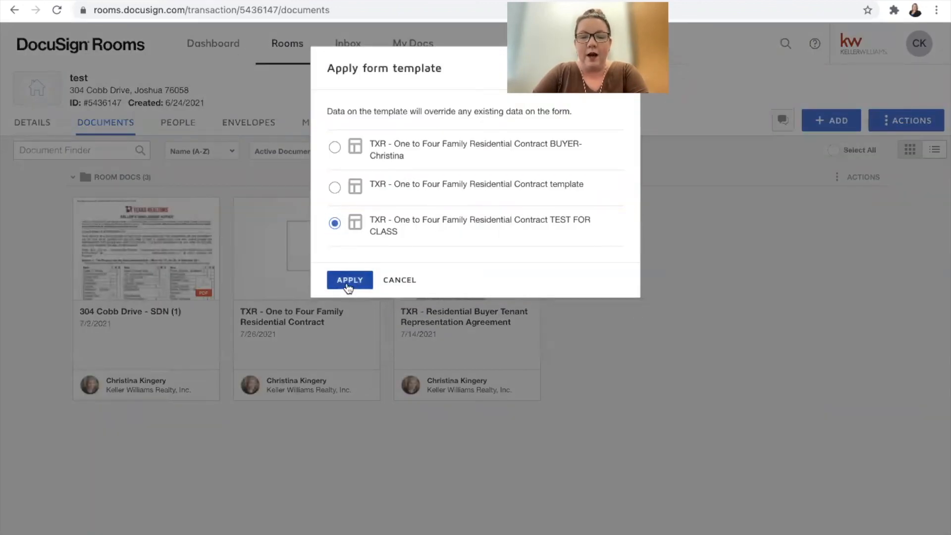